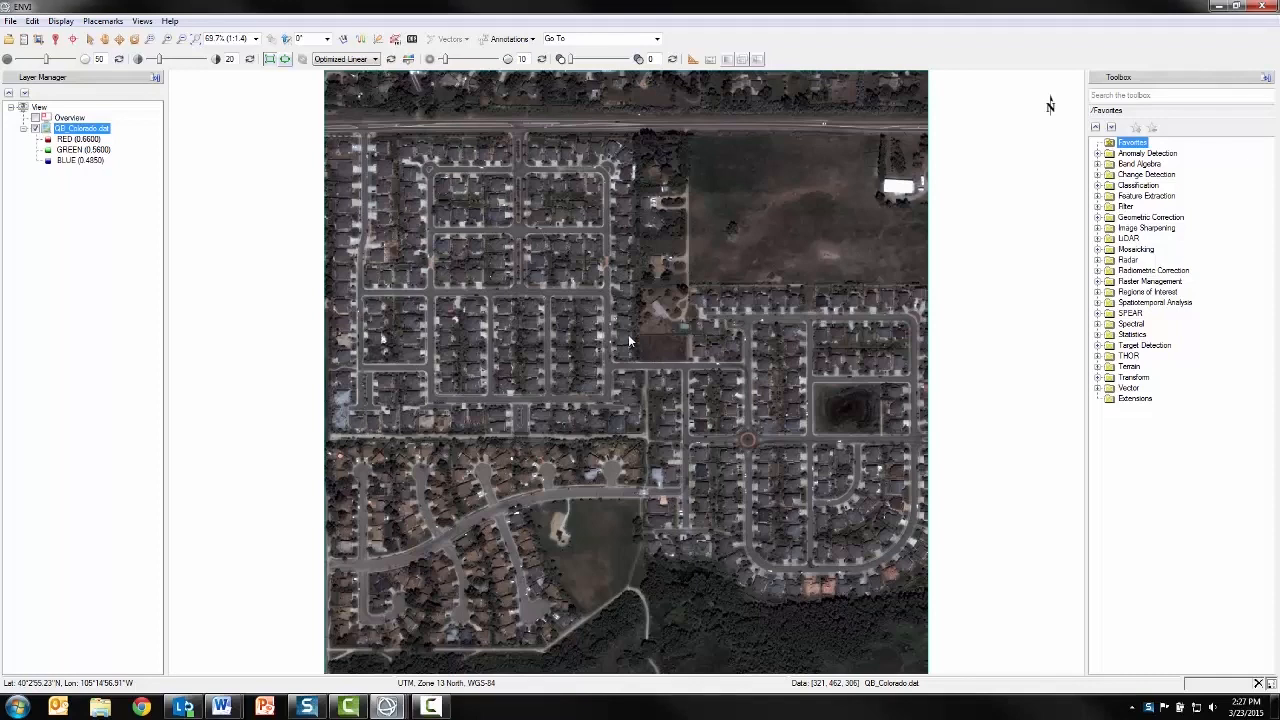
Start the Example Based Feature Extraction Workflow on the QB_Colorado.dat image
left_click_drag(628, 334, 514, 325)
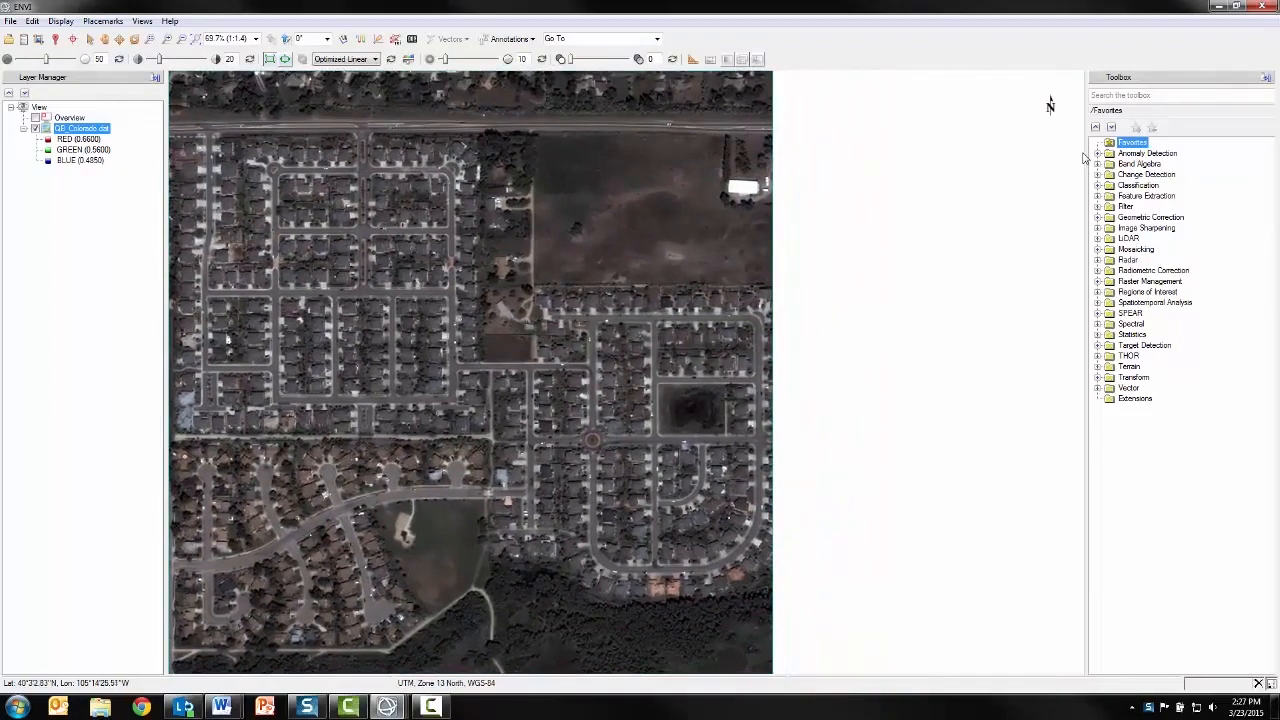
left_click(1099, 197)
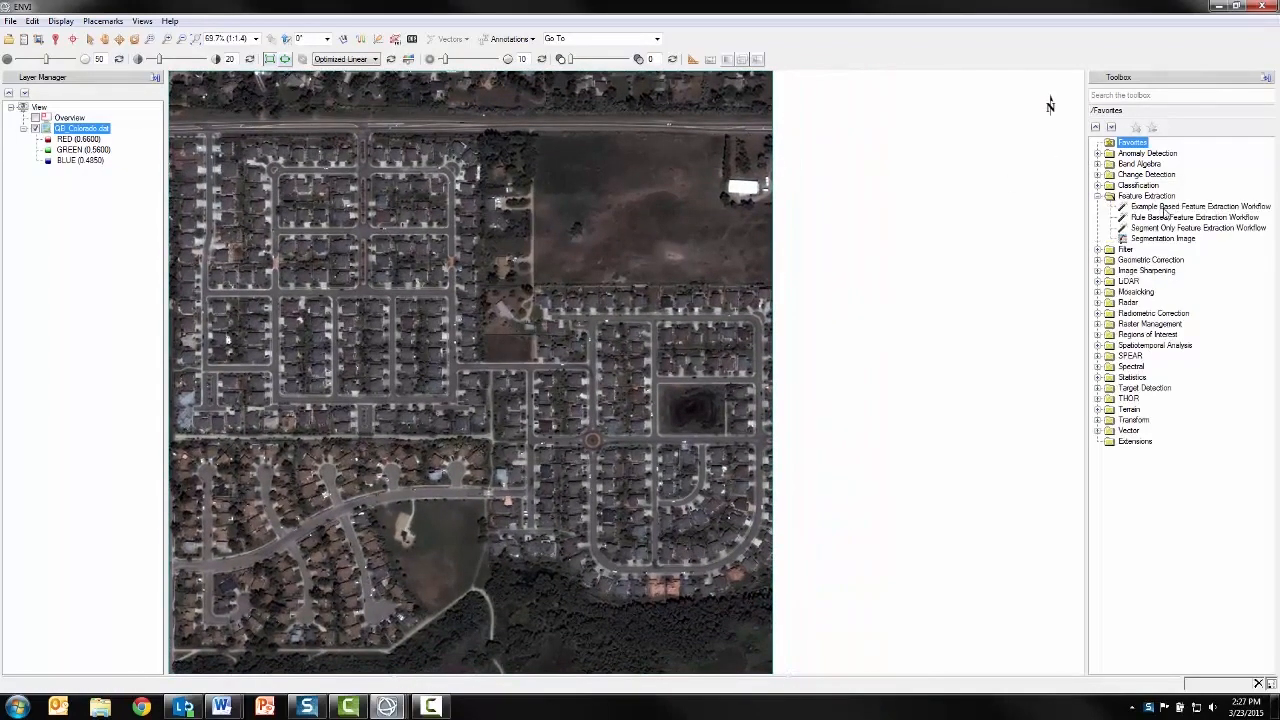
left_click(1164, 207)
double_click(1177, 207)
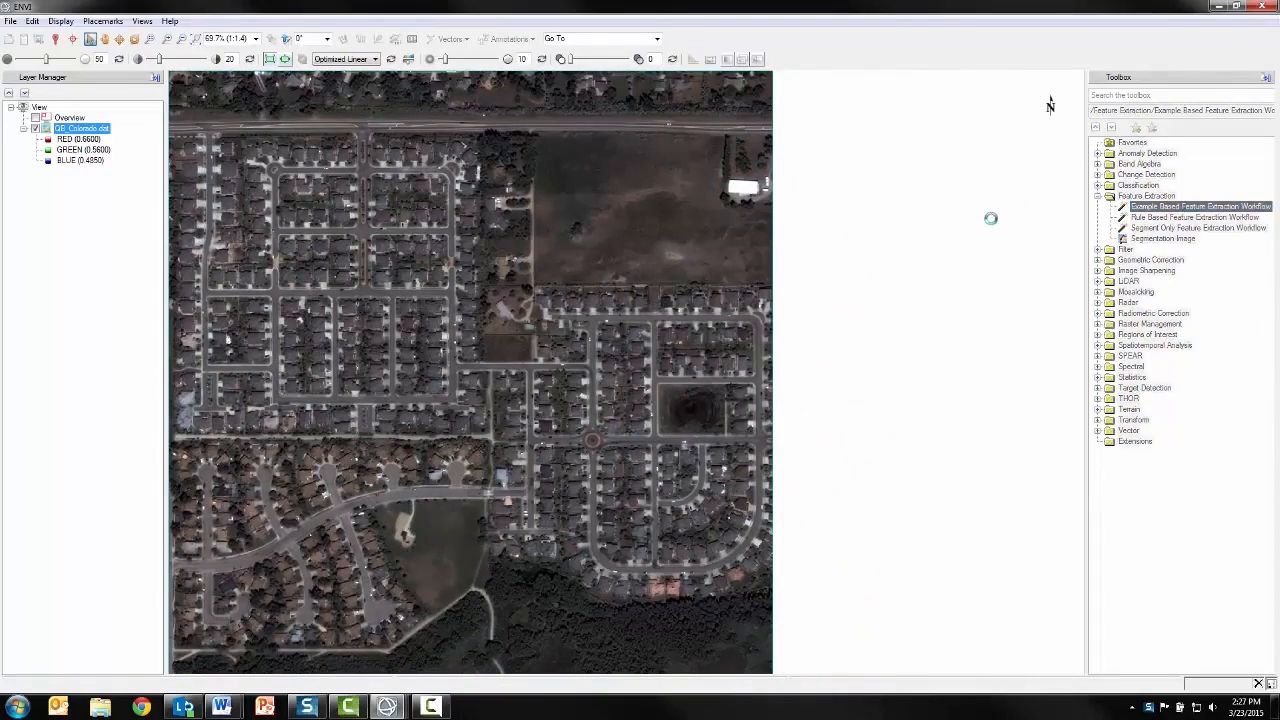
left_click_drag(970, 62, 987, 152)
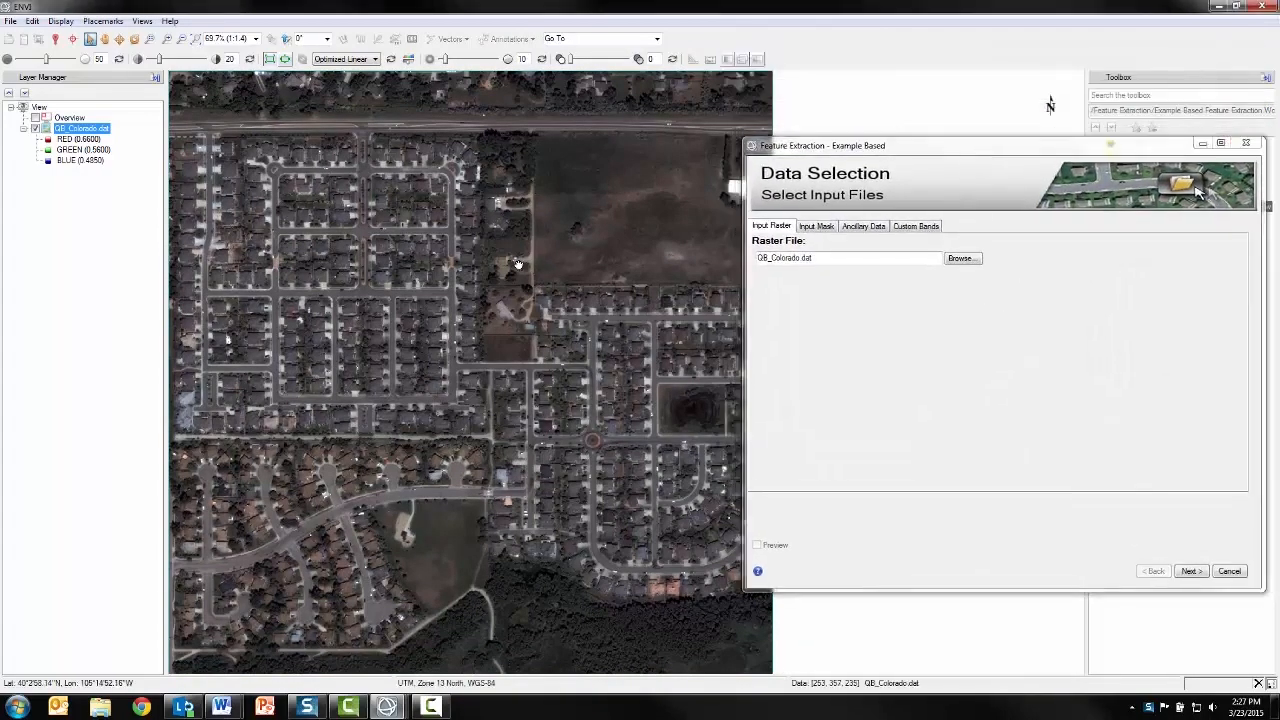
scroll(485, 268, "down", 1)
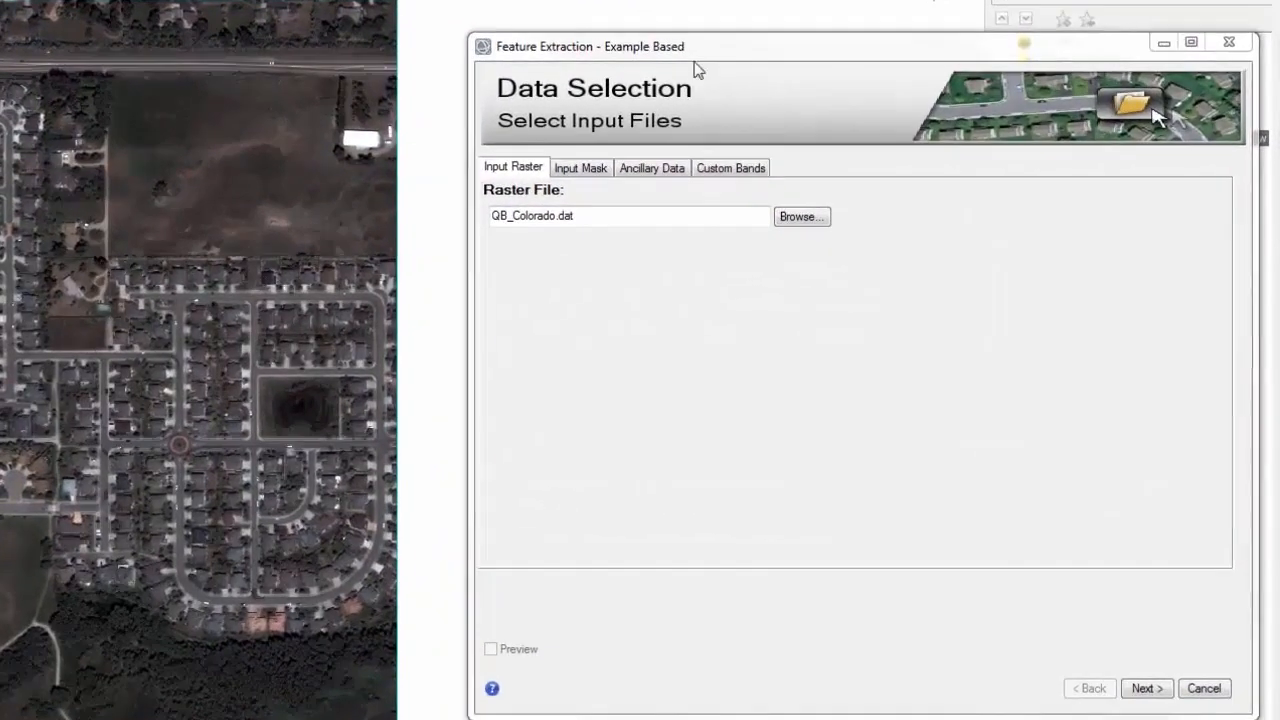
Review the input mask, ancillary data and custom band options, and continue to object creation with QB_Colorado.dat as the input raster
left_click(550, 153)
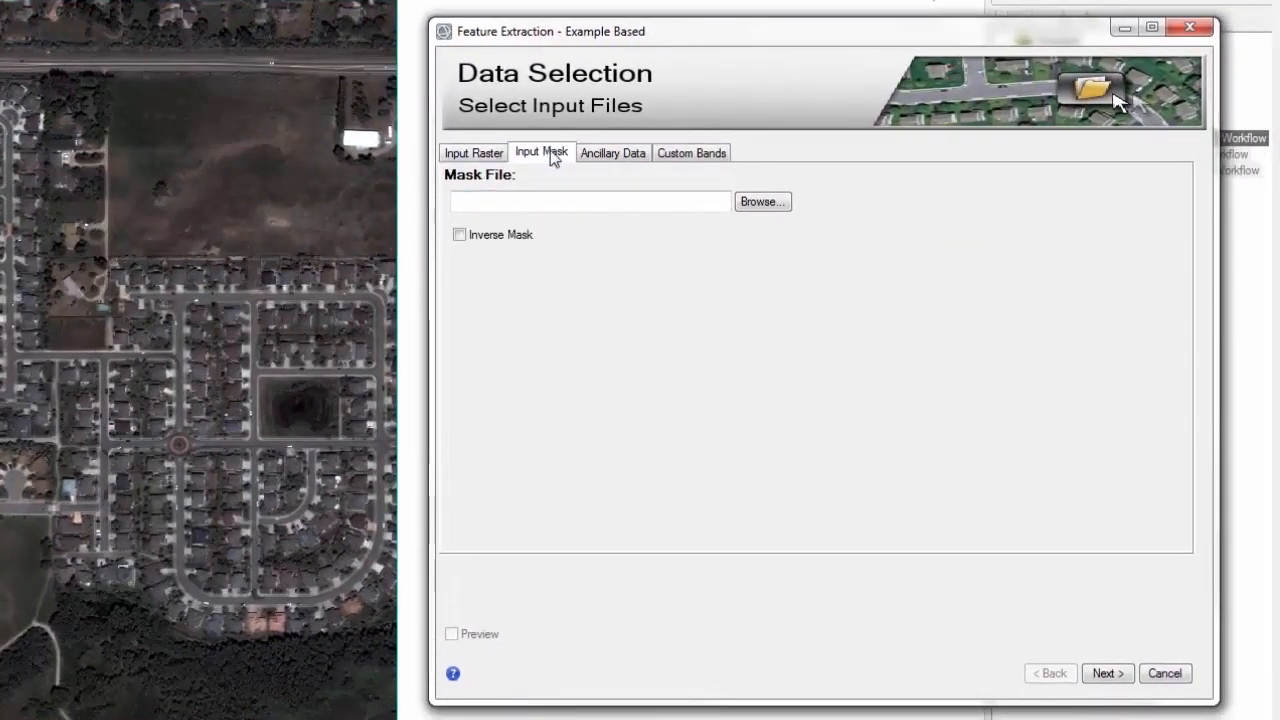
left_click(613, 155)
left_click(690, 155)
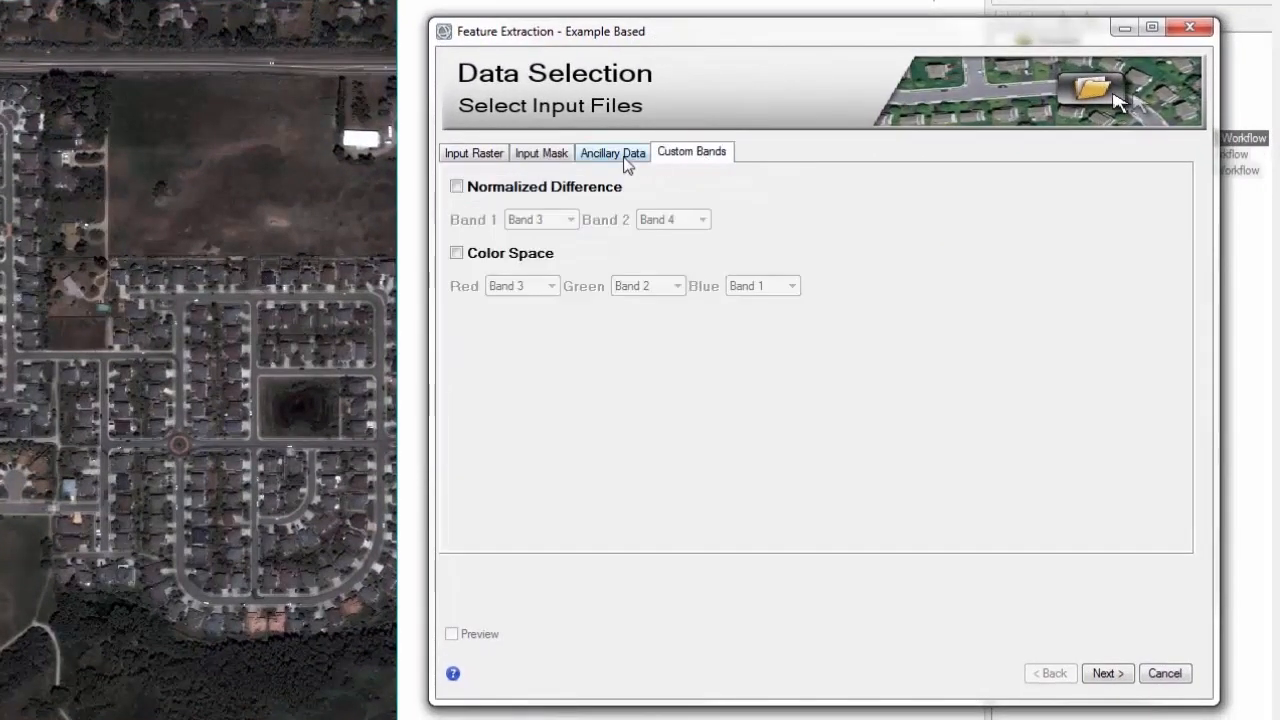
left_click(490, 158)
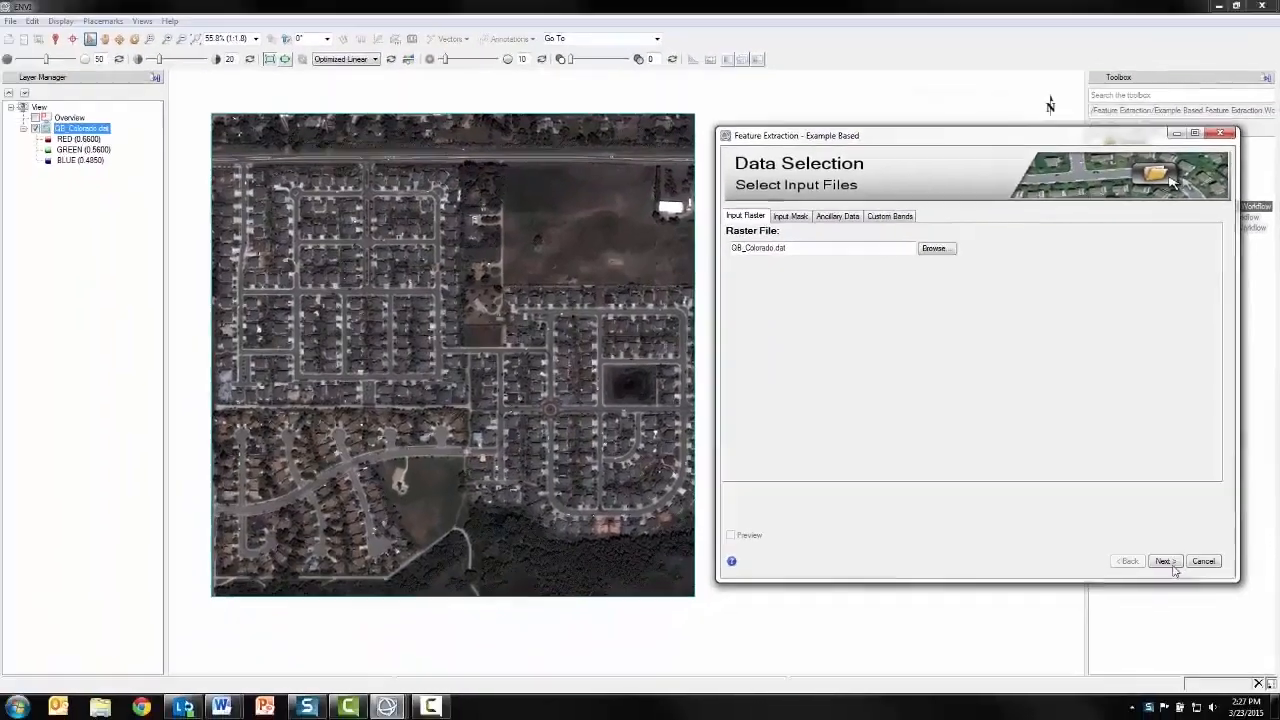
left_click(1166, 561)
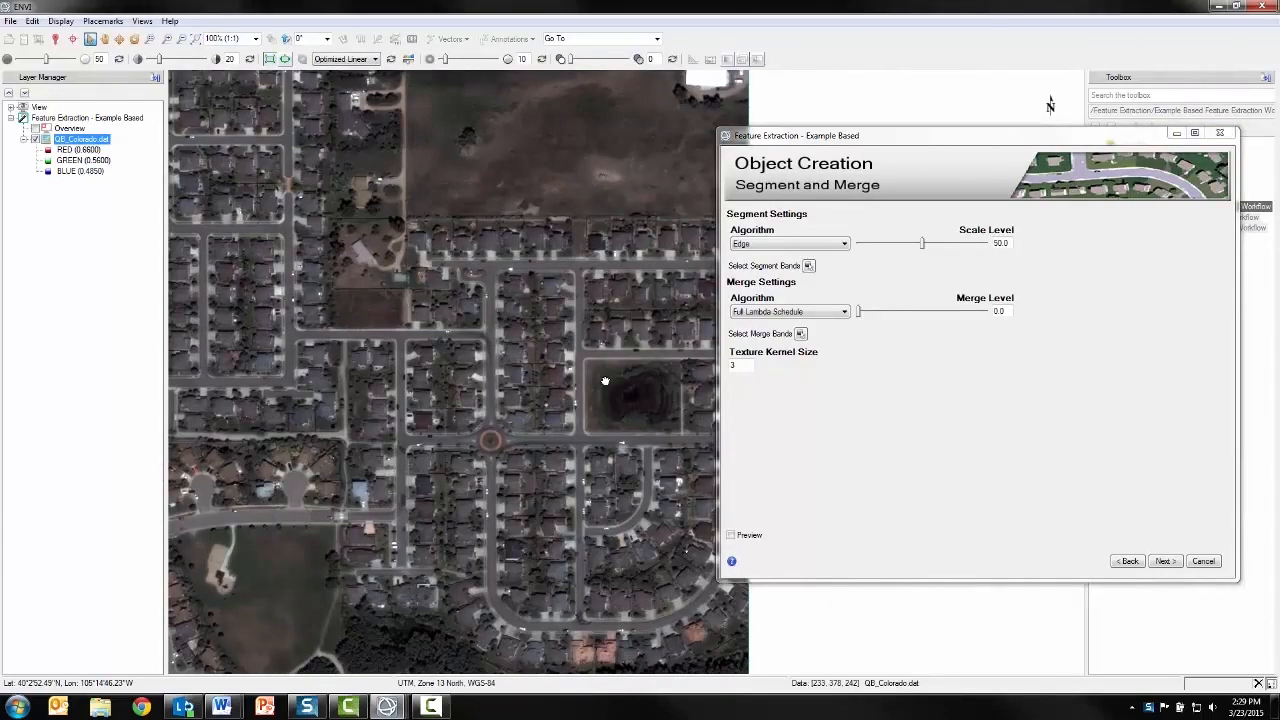
Preview the segmentation over the residential blocks in the image's upper-left area, enlarging the preview region to cover the whole neighbourhood
scroll(605, 381, "down", 2)
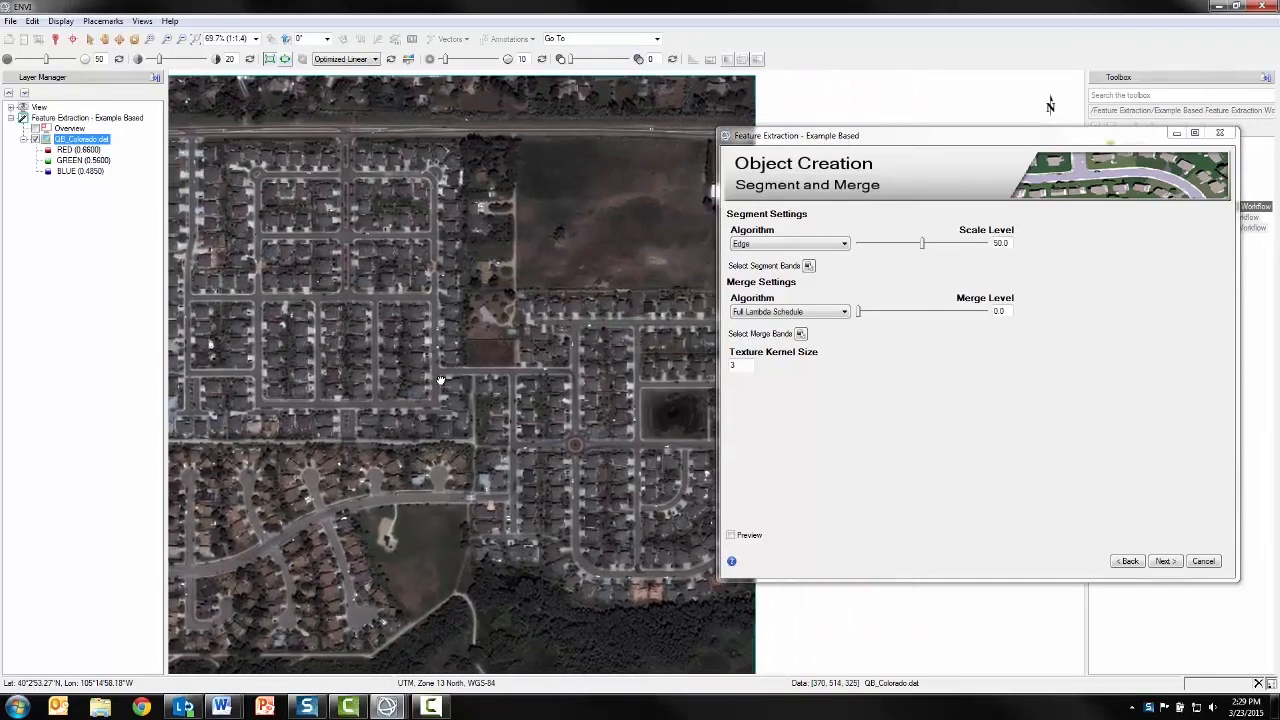
scroll(440, 380, "down", 1)
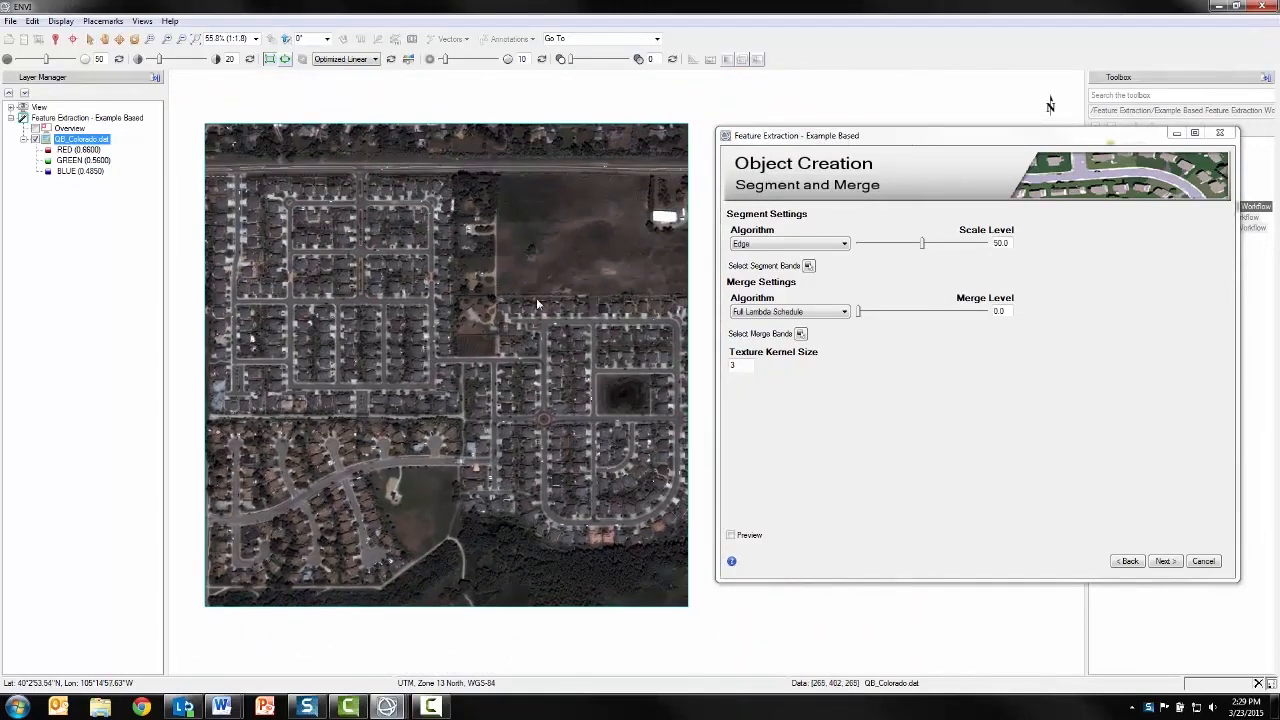
left_click_drag(859, 138, 842, 103)
left_click(494, 378)
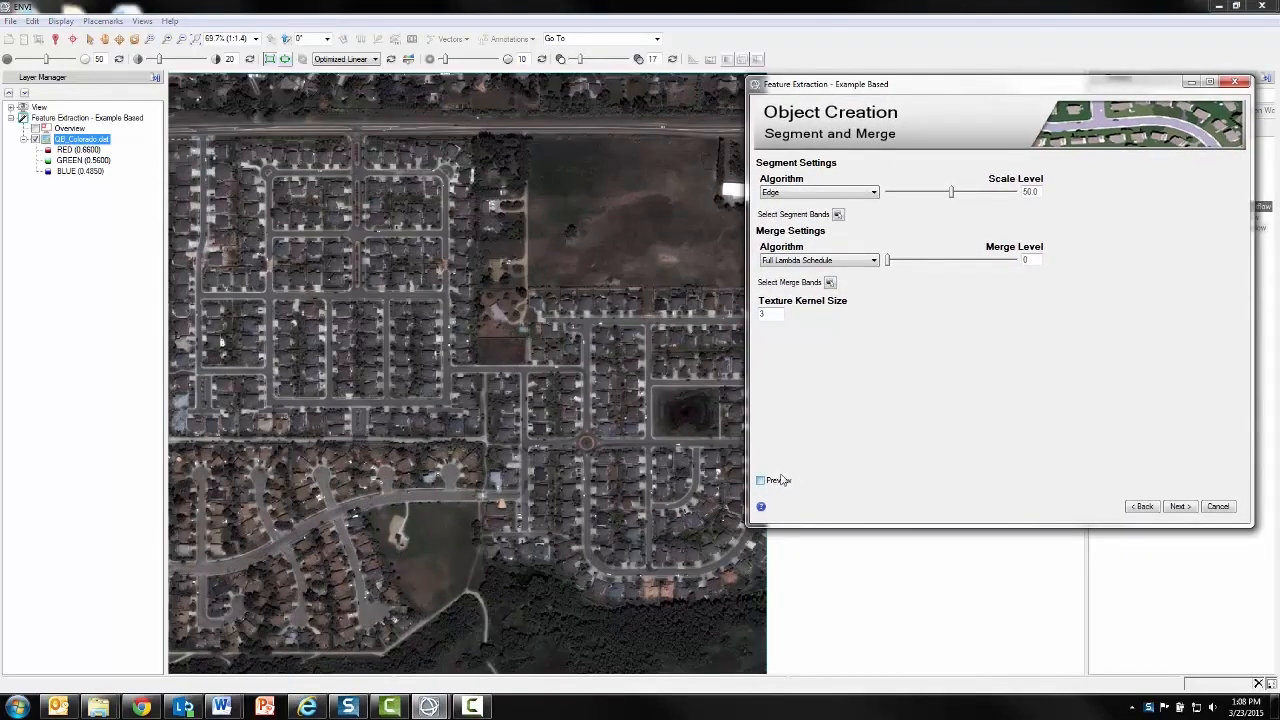
left_click(770, 482)
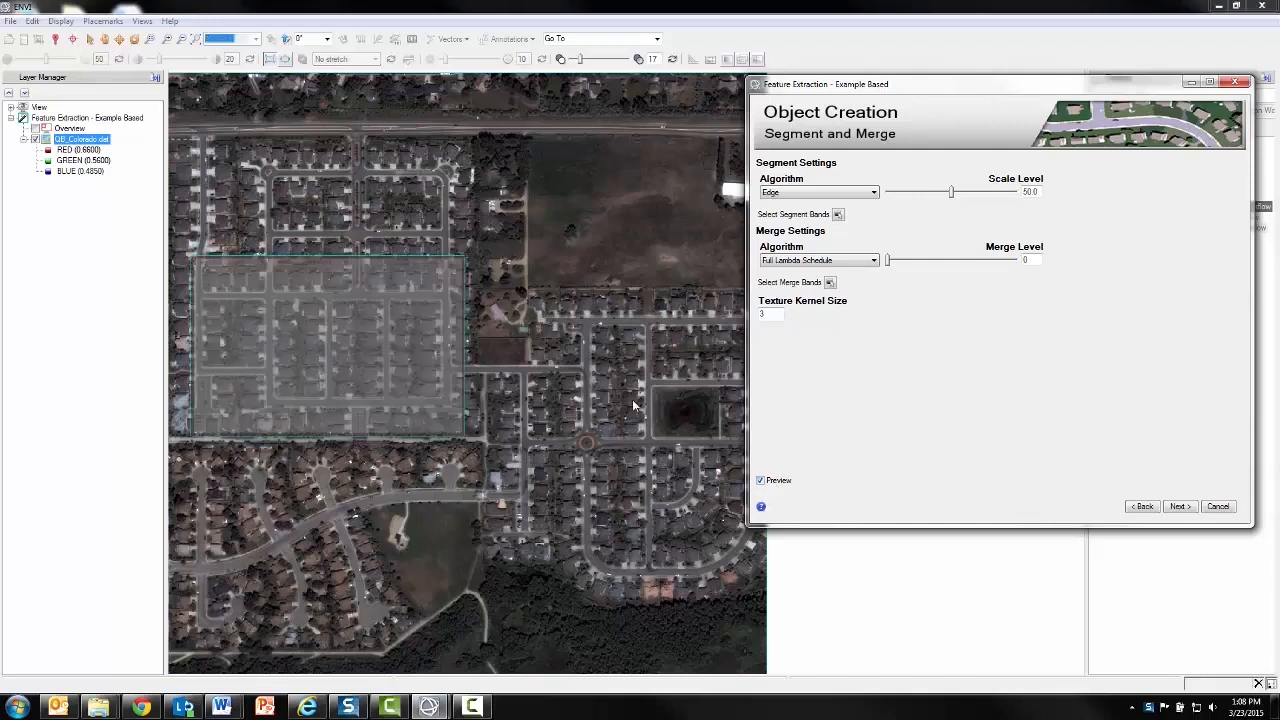
left_click(433, 325)
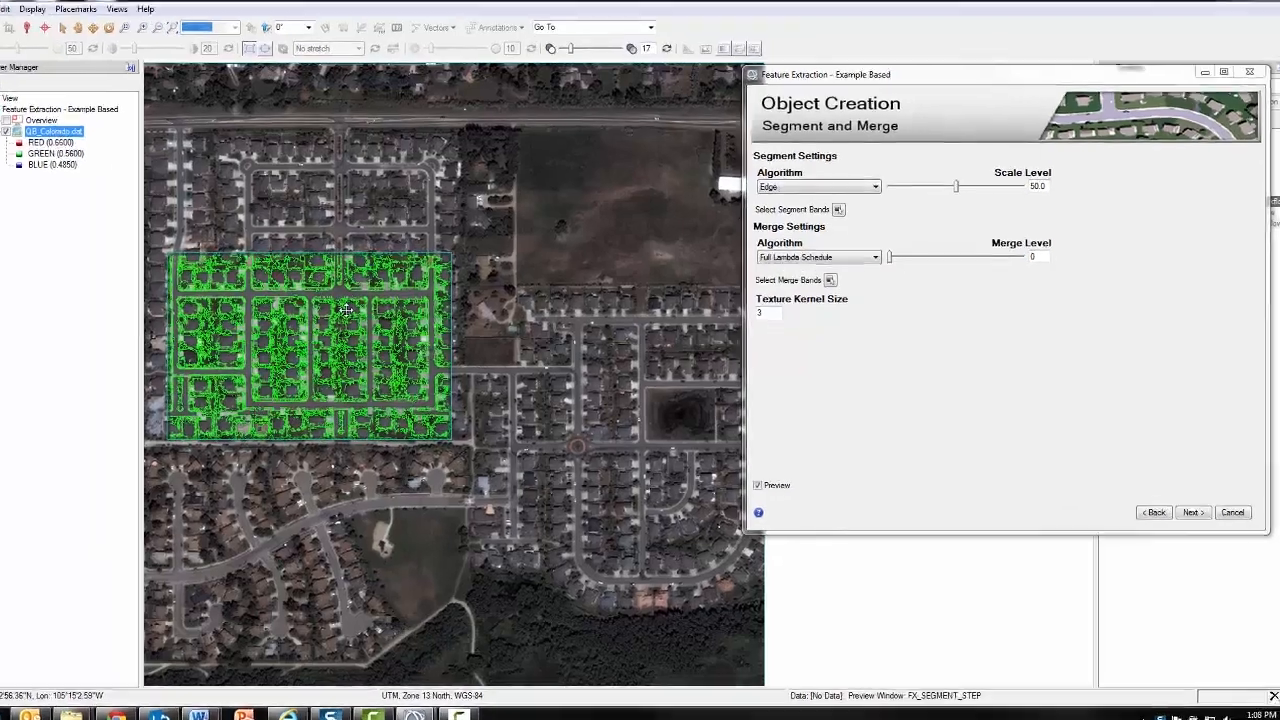
left_click_drag(345, 310, 340, 152)
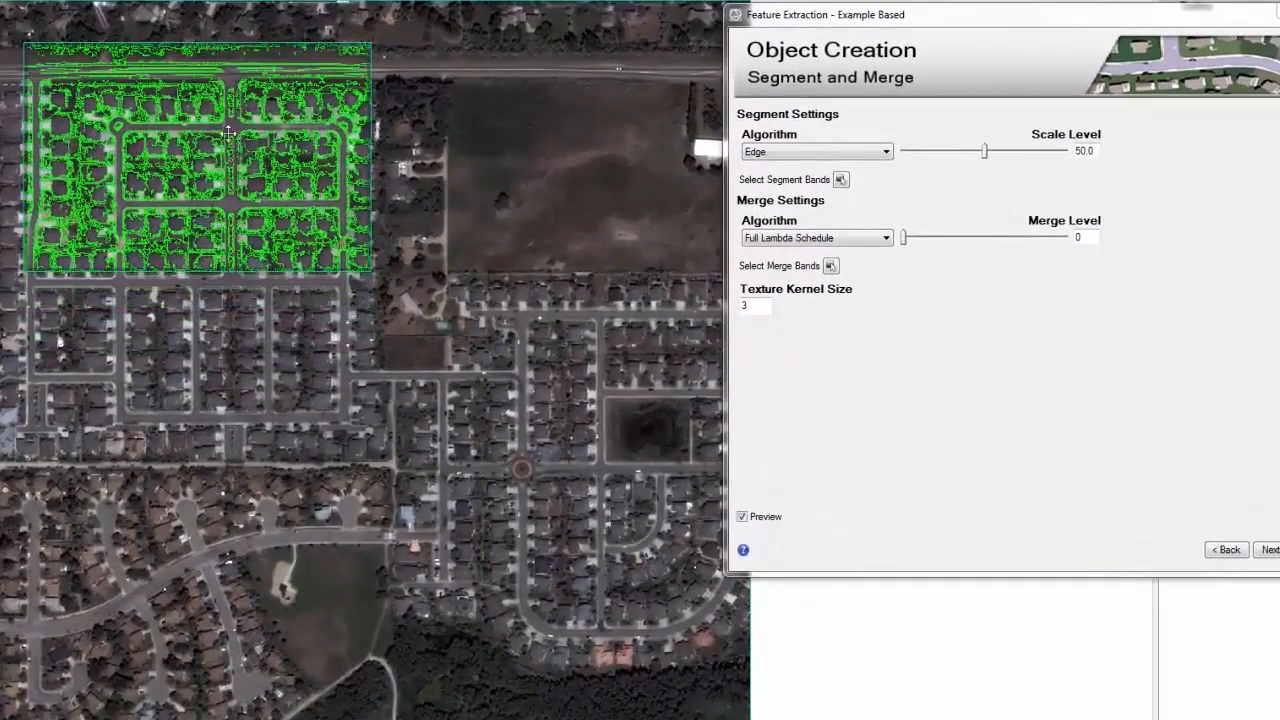
left_click_drag(195, 272, 195, 460)
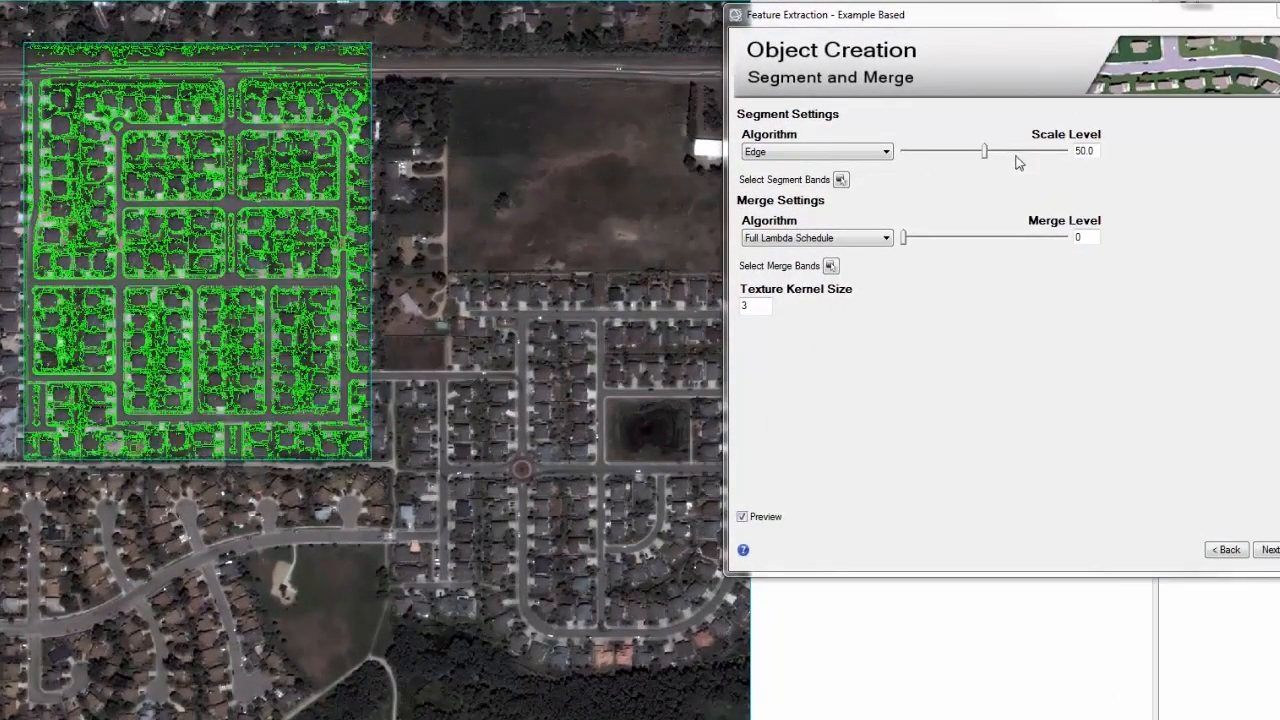
Set the segment scale level to 10 and the merge level to 15
double_click(1097, 150)
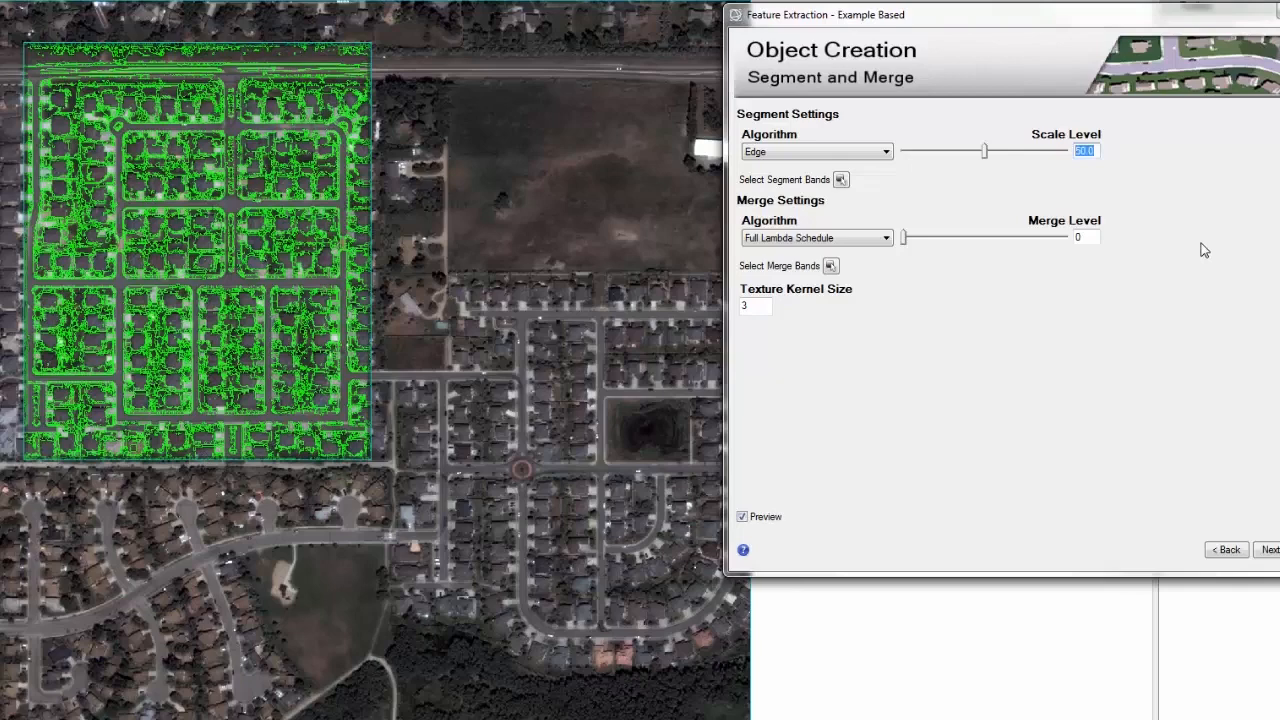
type("10.0")
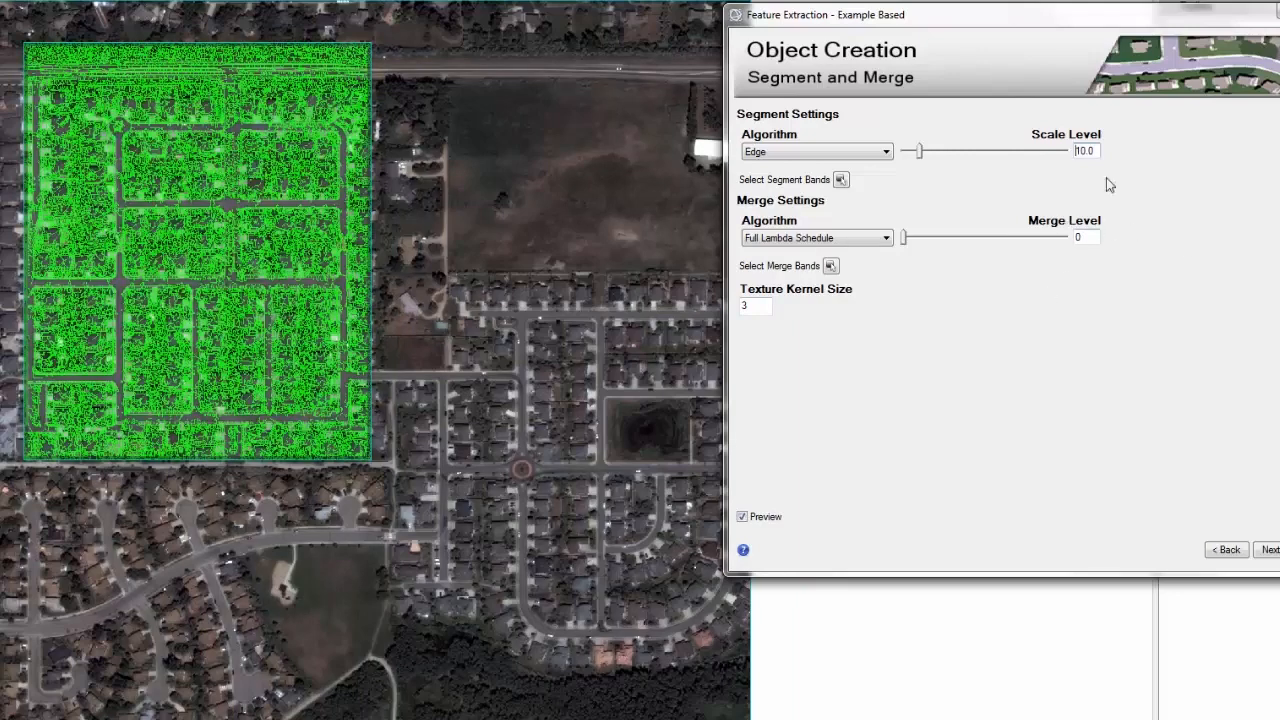
double_click(1086, 237)
type("15")
key("Return")
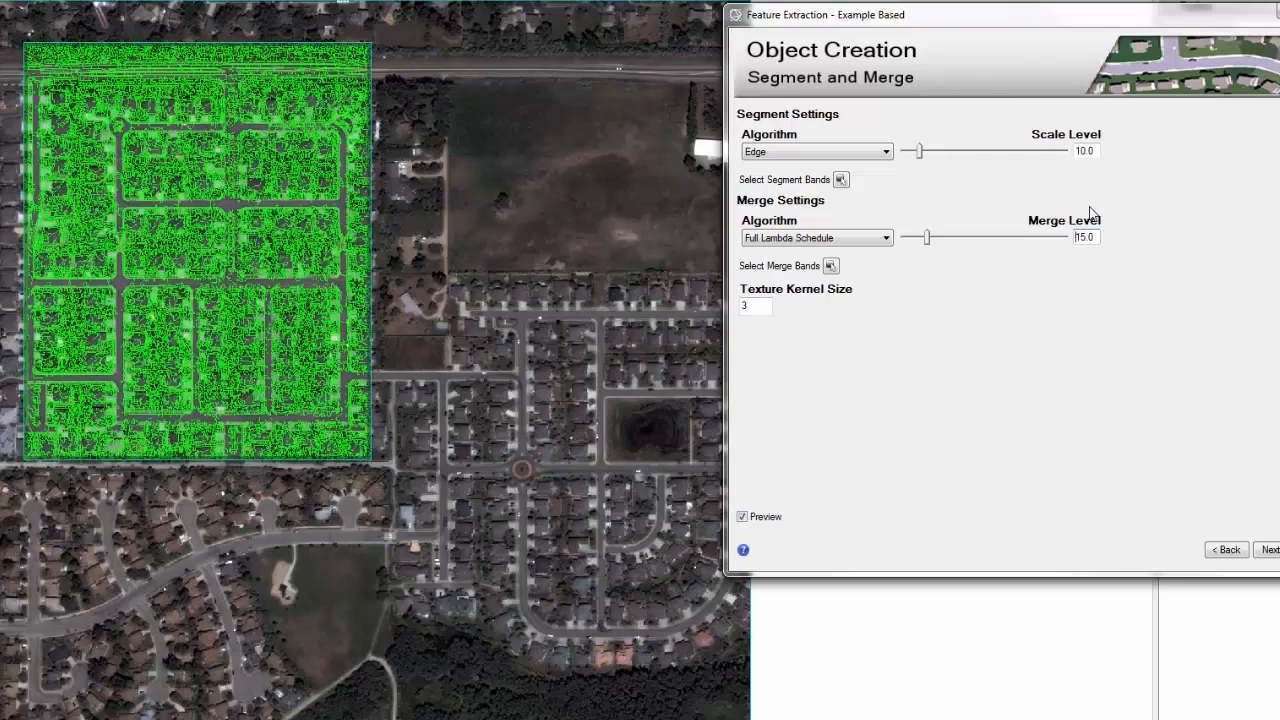
Set the segment scale level to 40
left_click_drag(1096, 150, 1060, 148)
type("40")
key("Return")
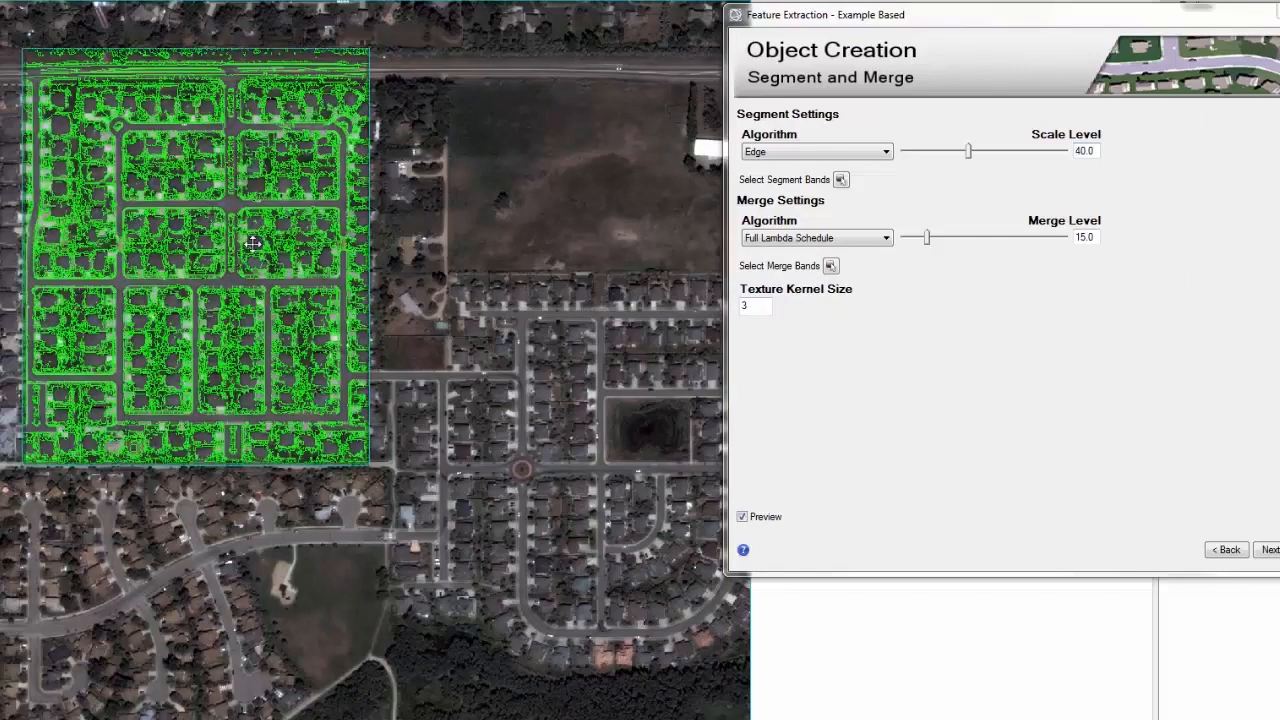
Turn off the segmentation preview and run the segment and merge to continue to choosing examples
left_click_drag(252, 233, 108, 370)
left_click(742, 517)
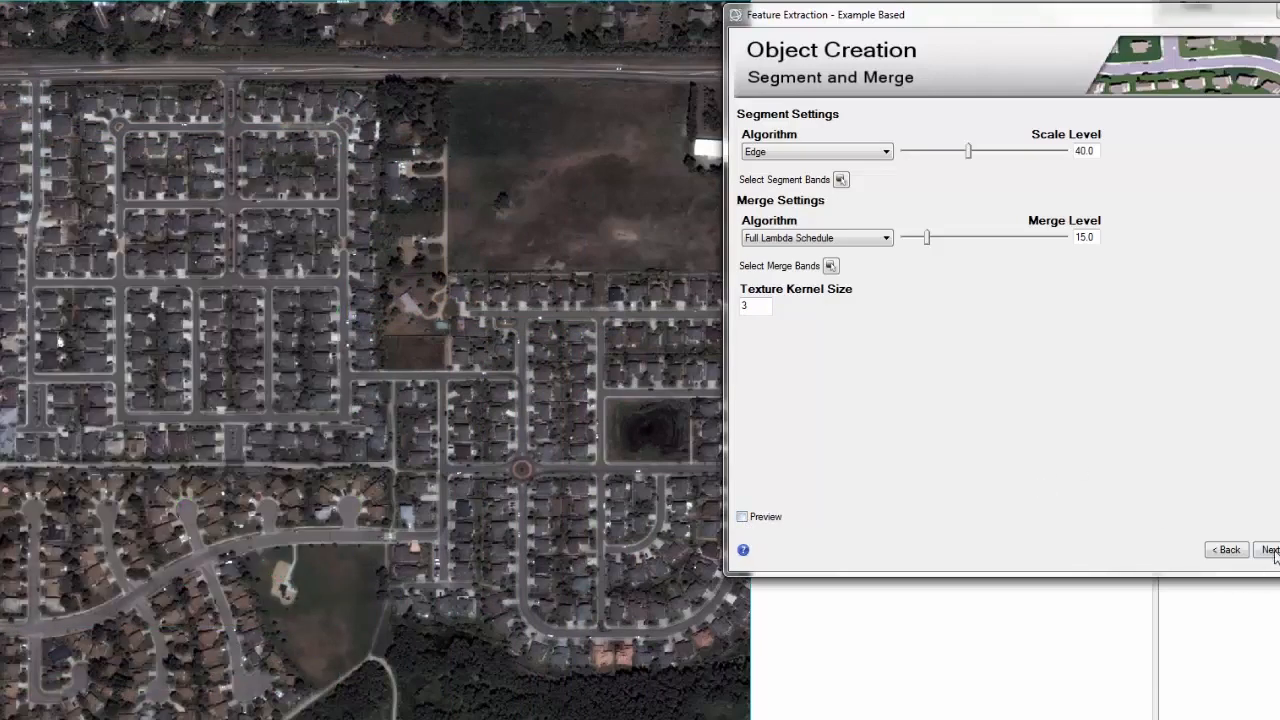
left_click(1268, 549)
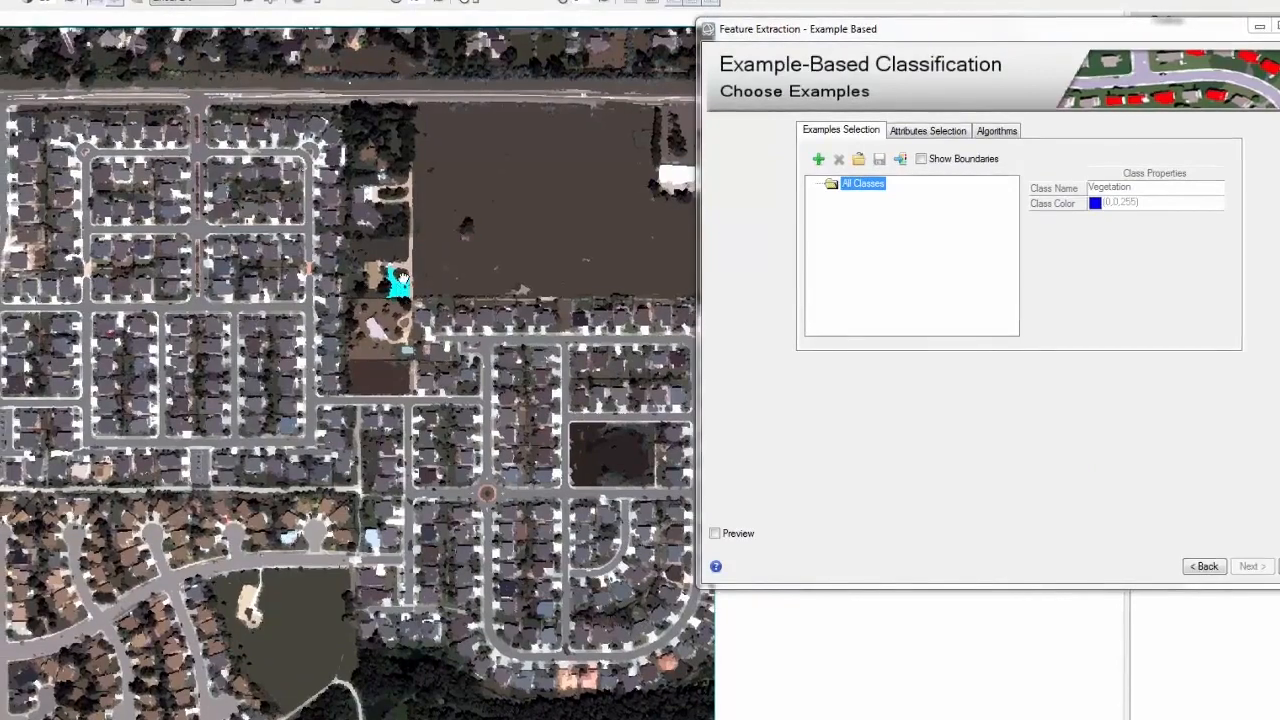
Add a classification class named Rooftops
left_click(824, 165)
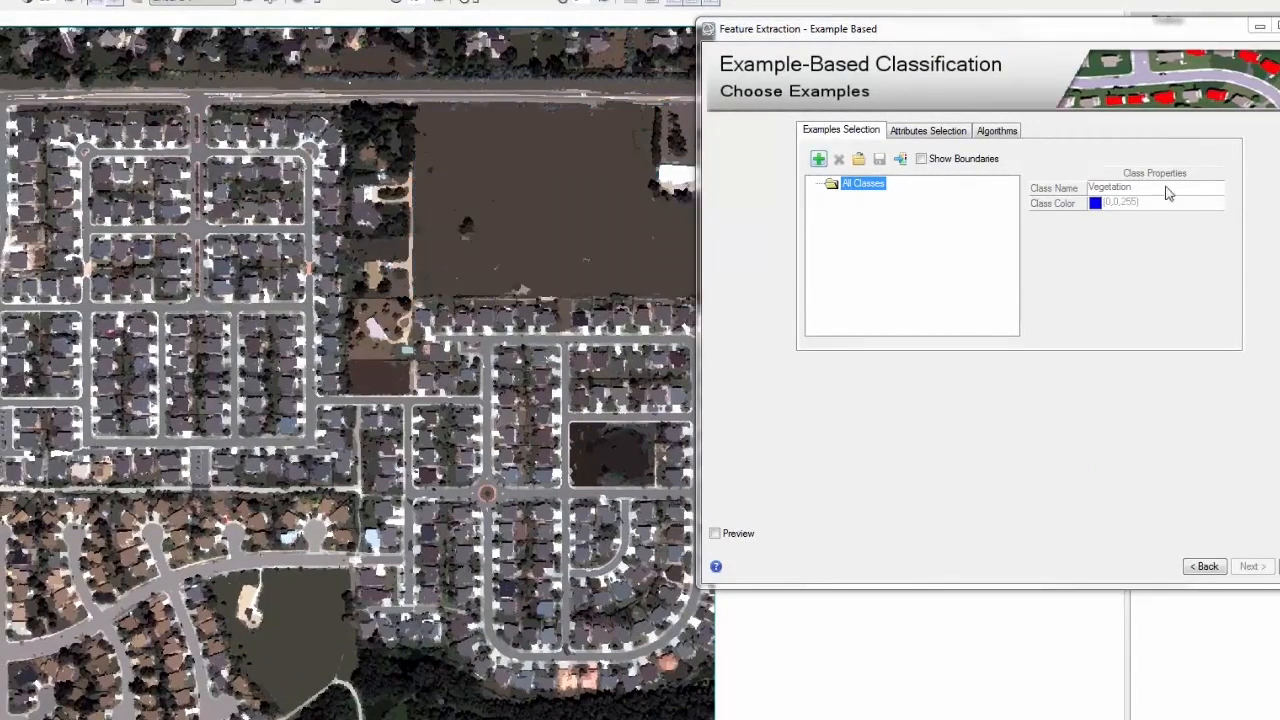
left_click_drag(1171, 187, 1045, 182)
type("Roo")
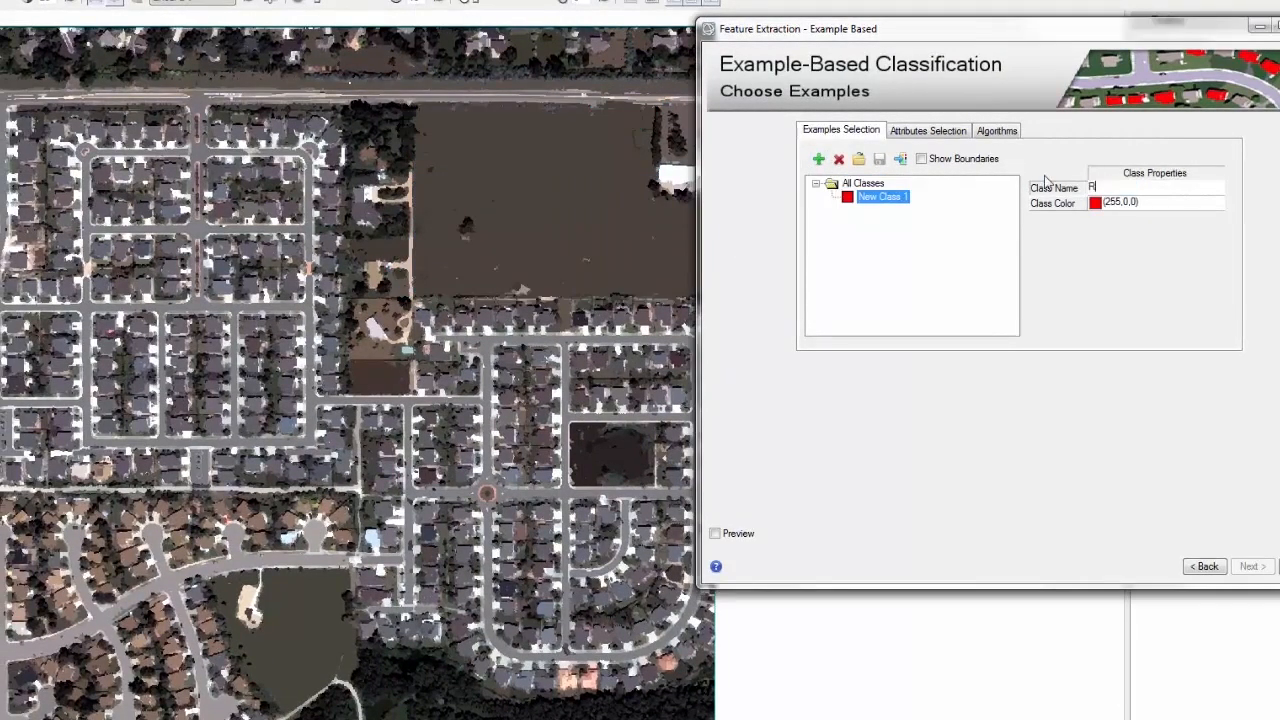
type("ftops")
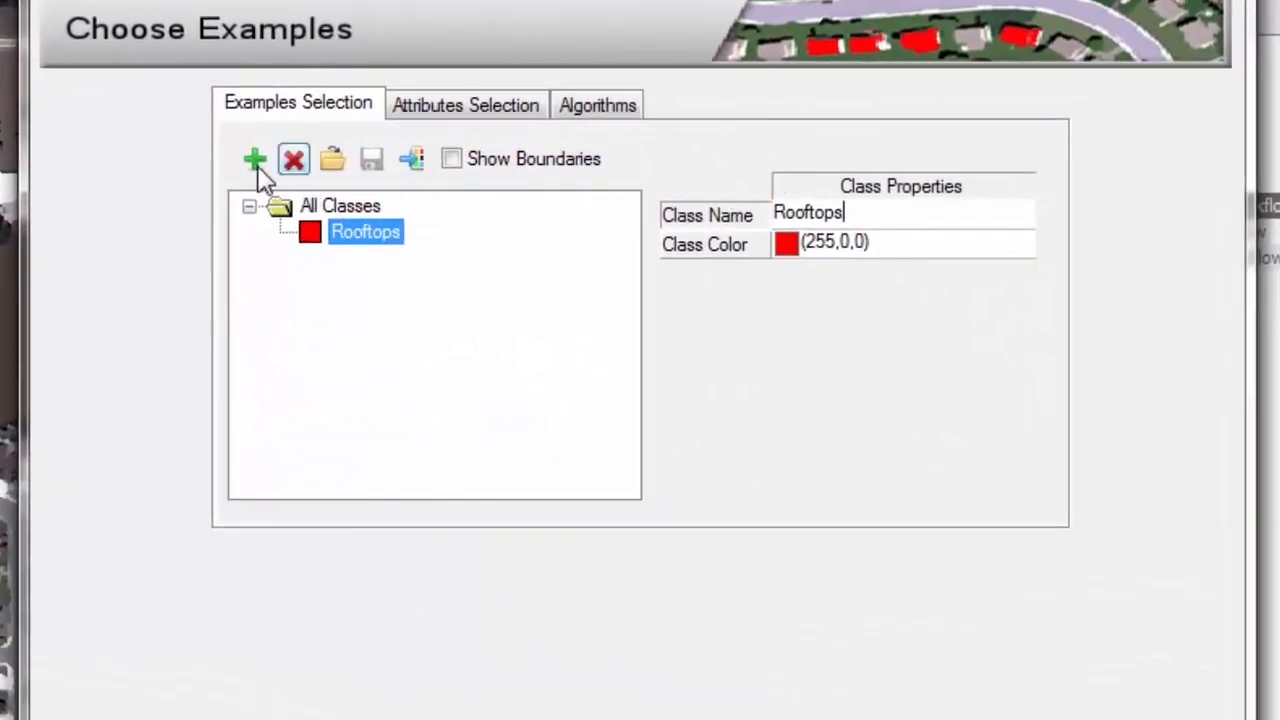
Add a second class named Roads
left_click(257, 168)
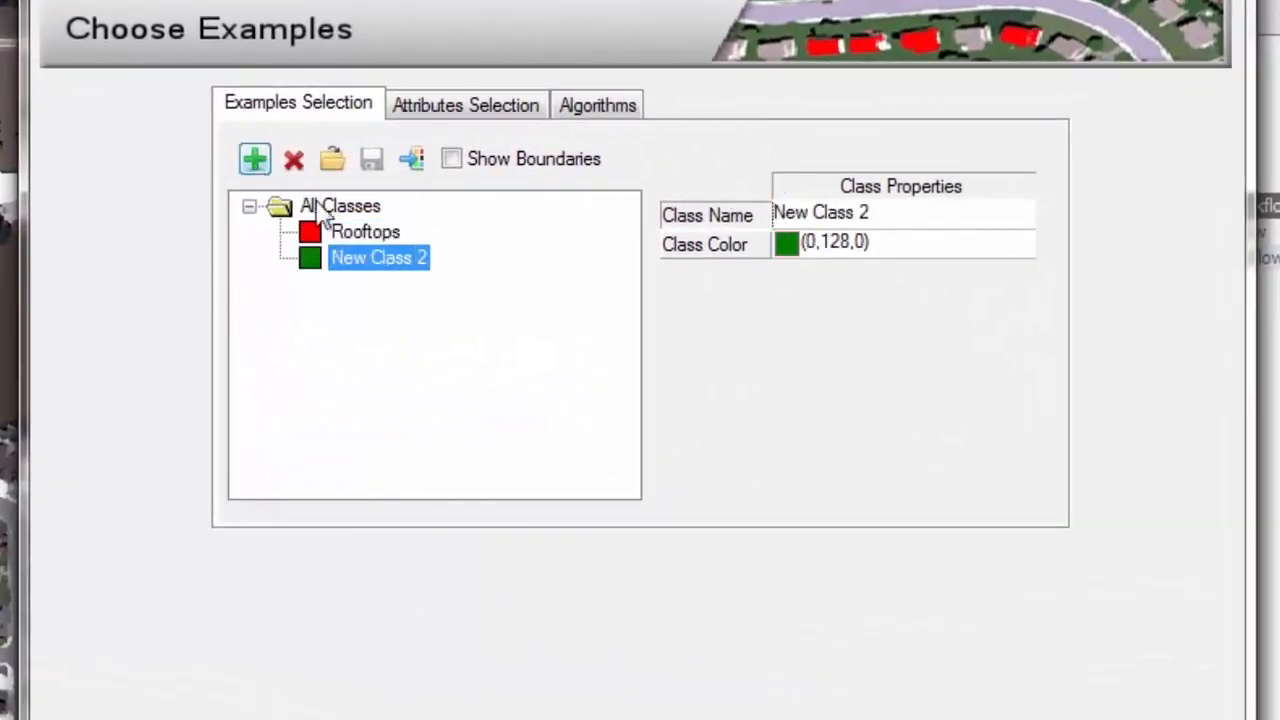
left_click_drag(880, 212, 743, 200)
type("Roads")
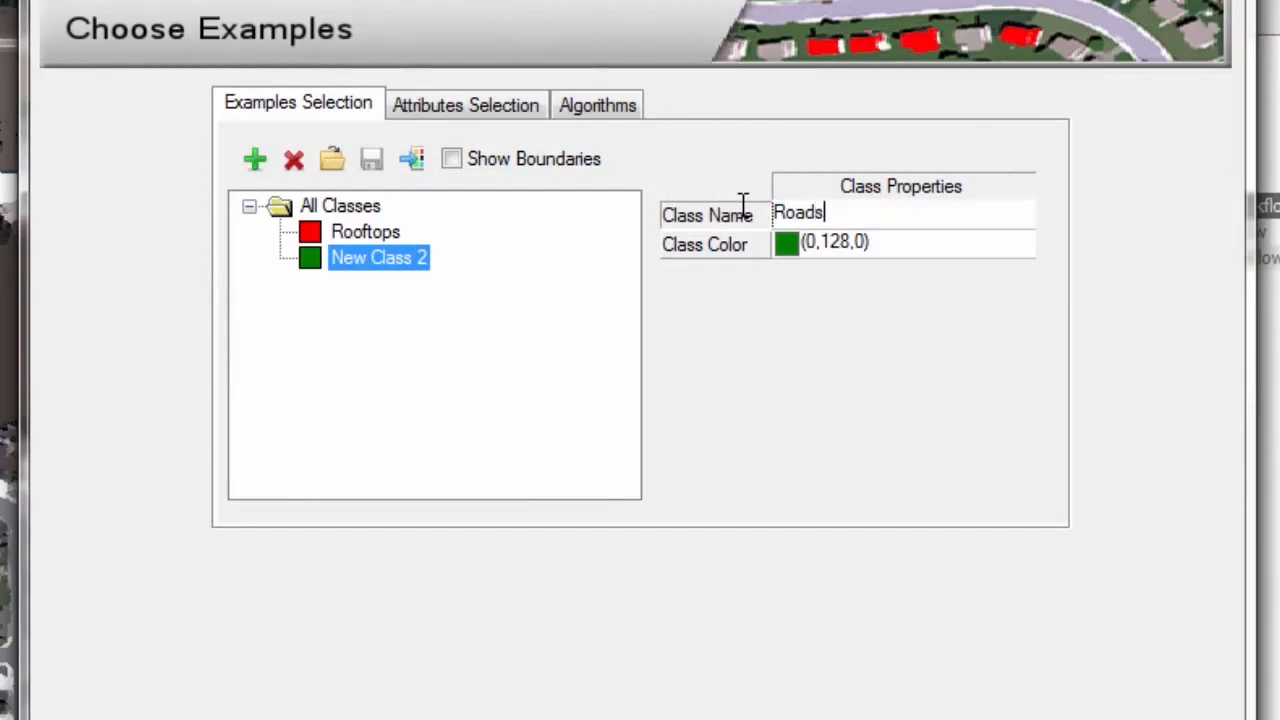
key("Return")
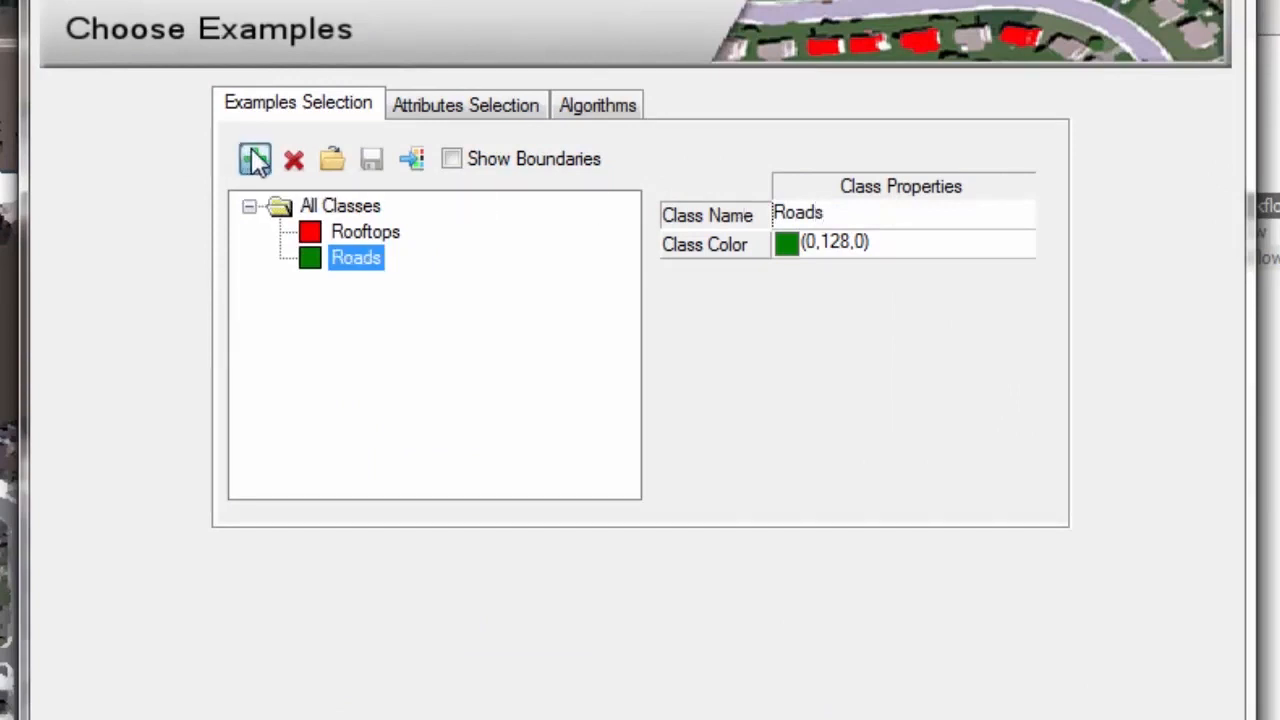
Add a third class named Vegetation
left_click(254, 158)
left_click_drag(877, 212, 765, 212)
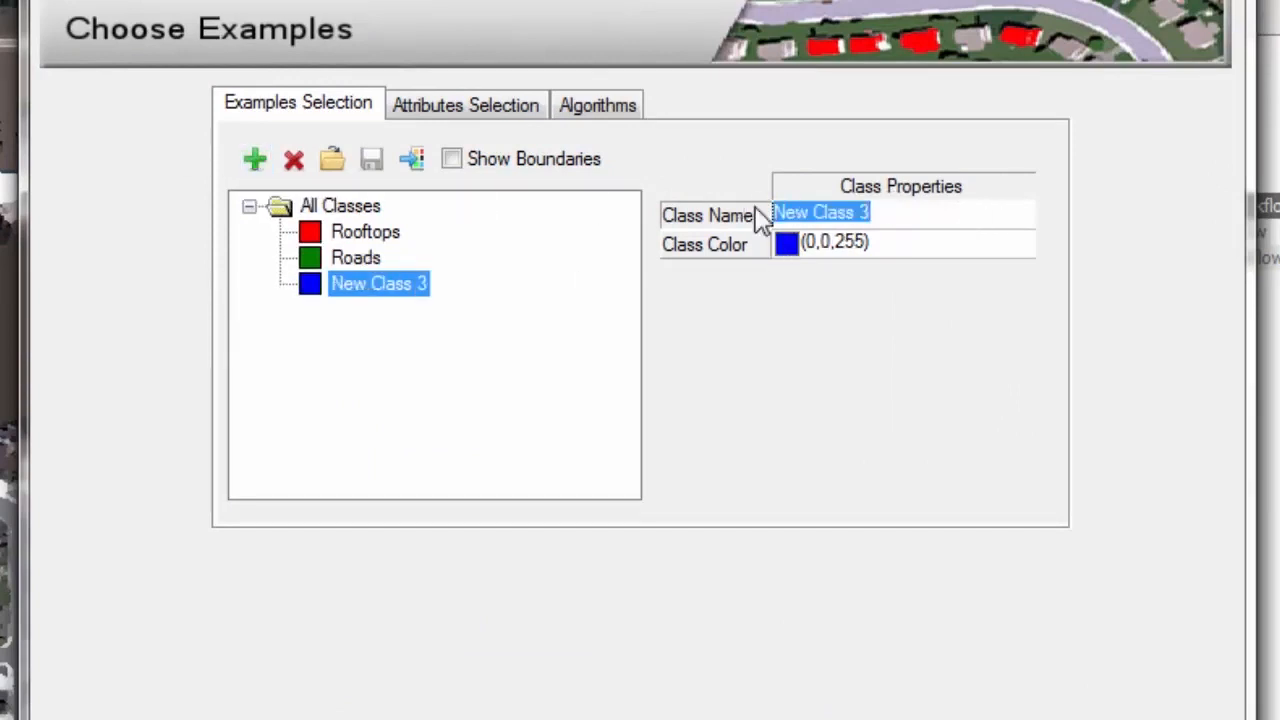
type("Vegetation")
key("Return")
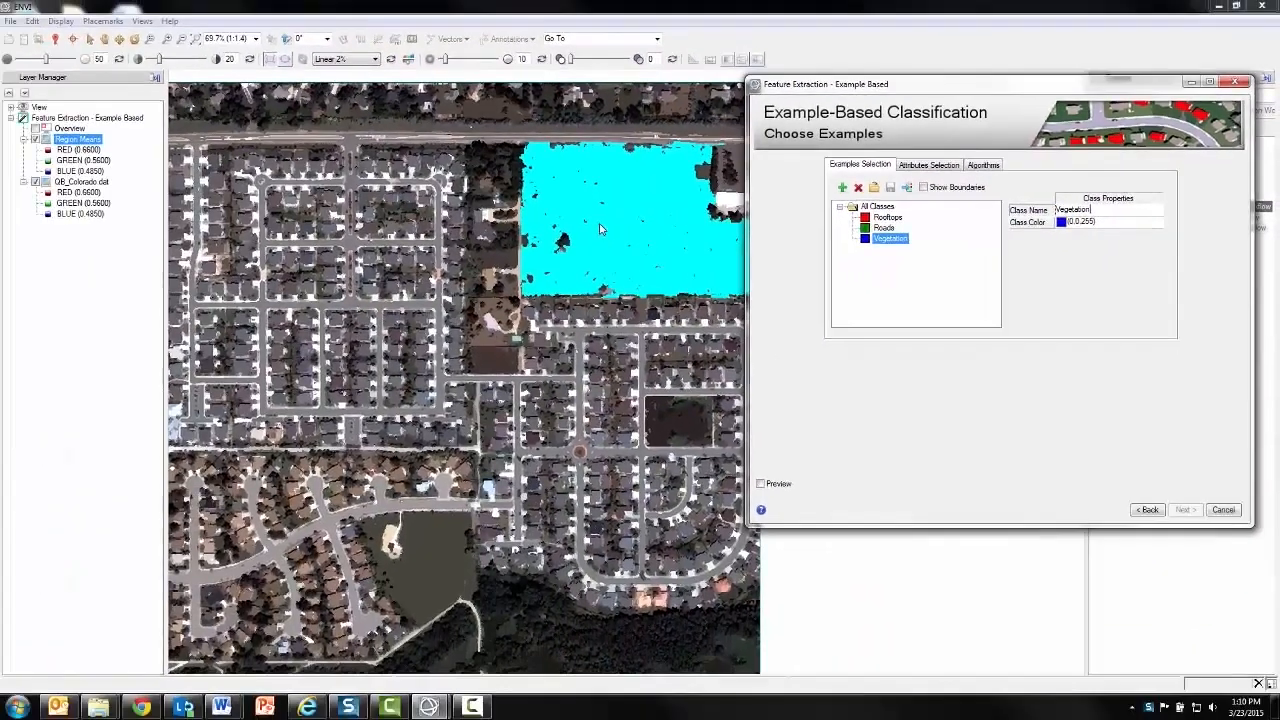
Mark the two large open fields as Vegetation examples and two connected street networks as Roads examples
left_click(600, 229)
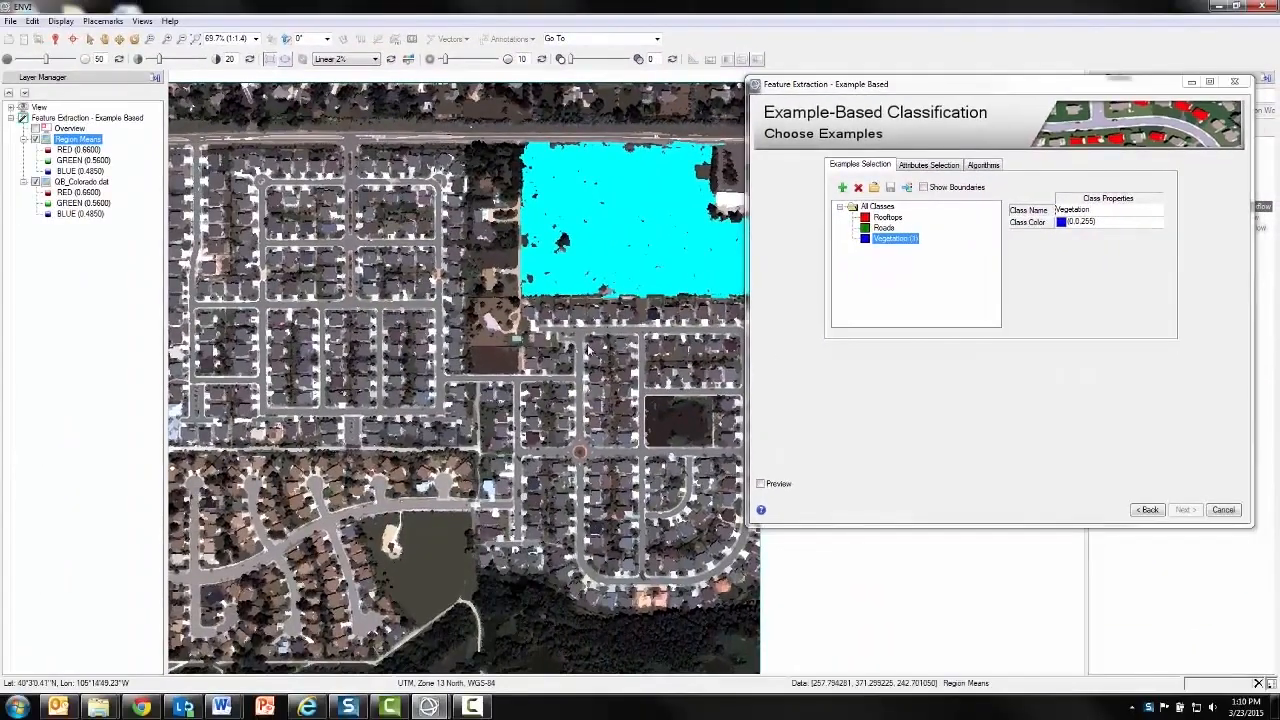
left_click(415, 572)
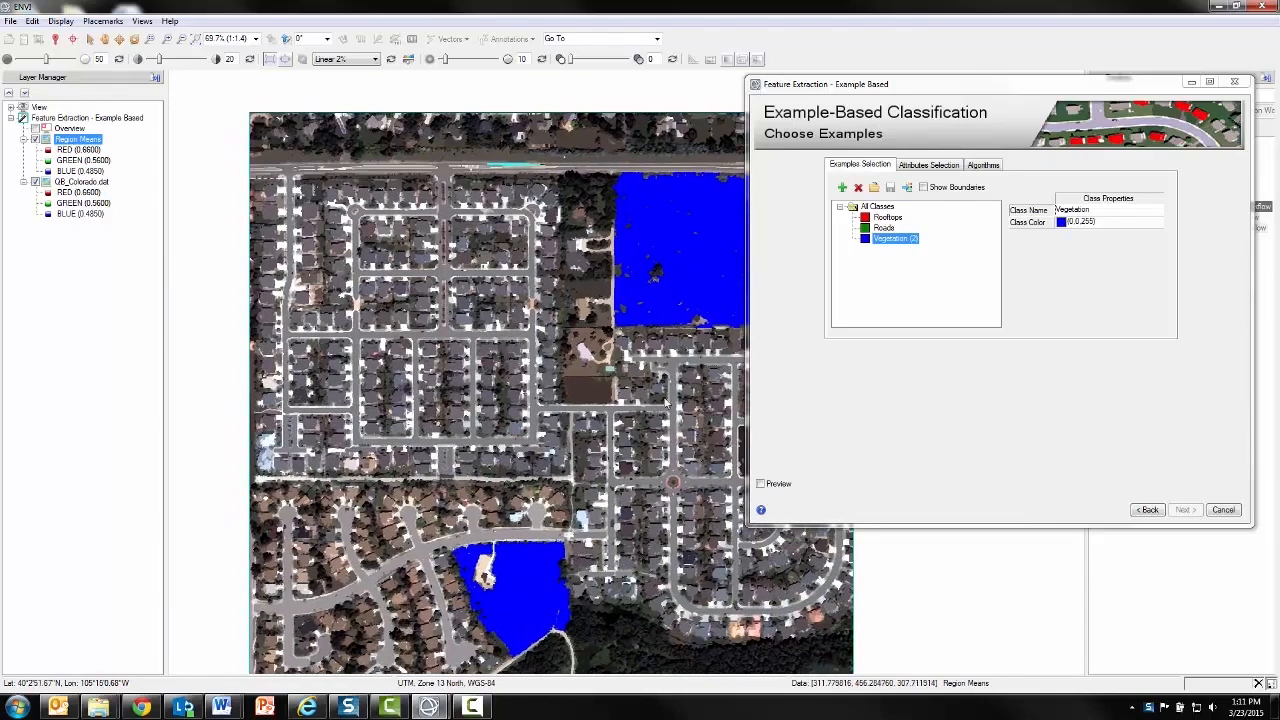
left_click(883, 228)
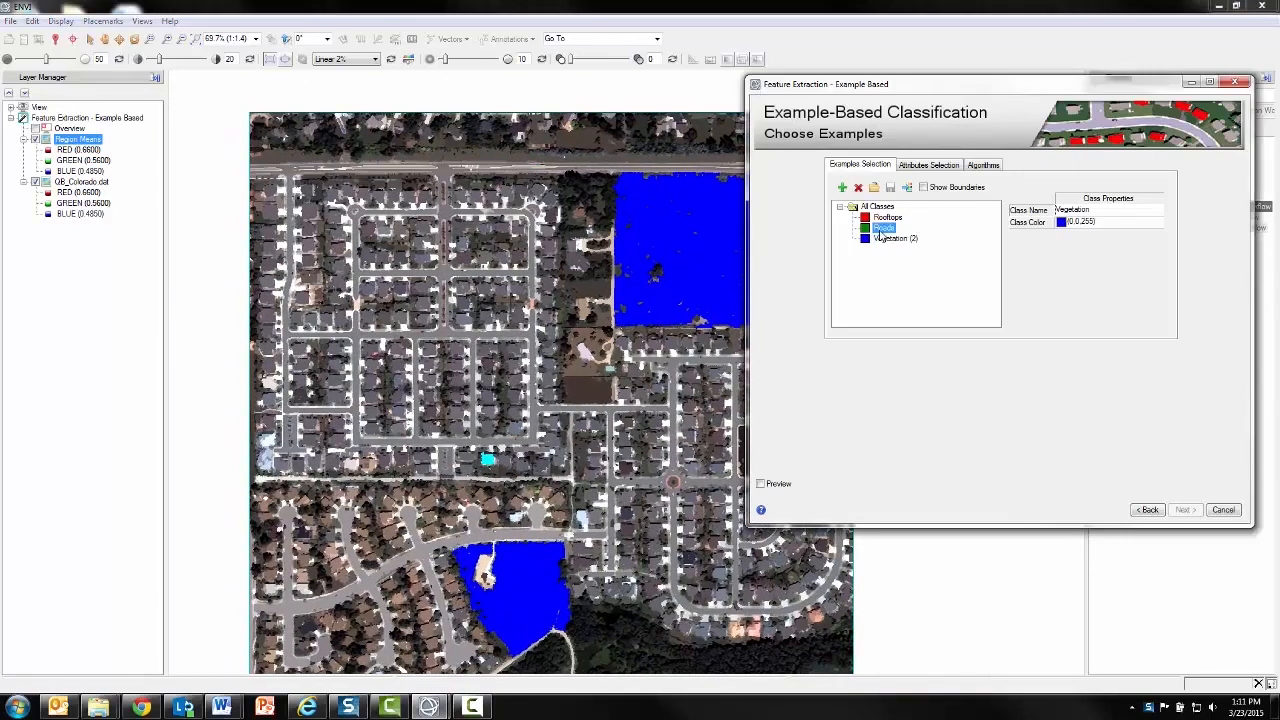
left_click(446, 337)
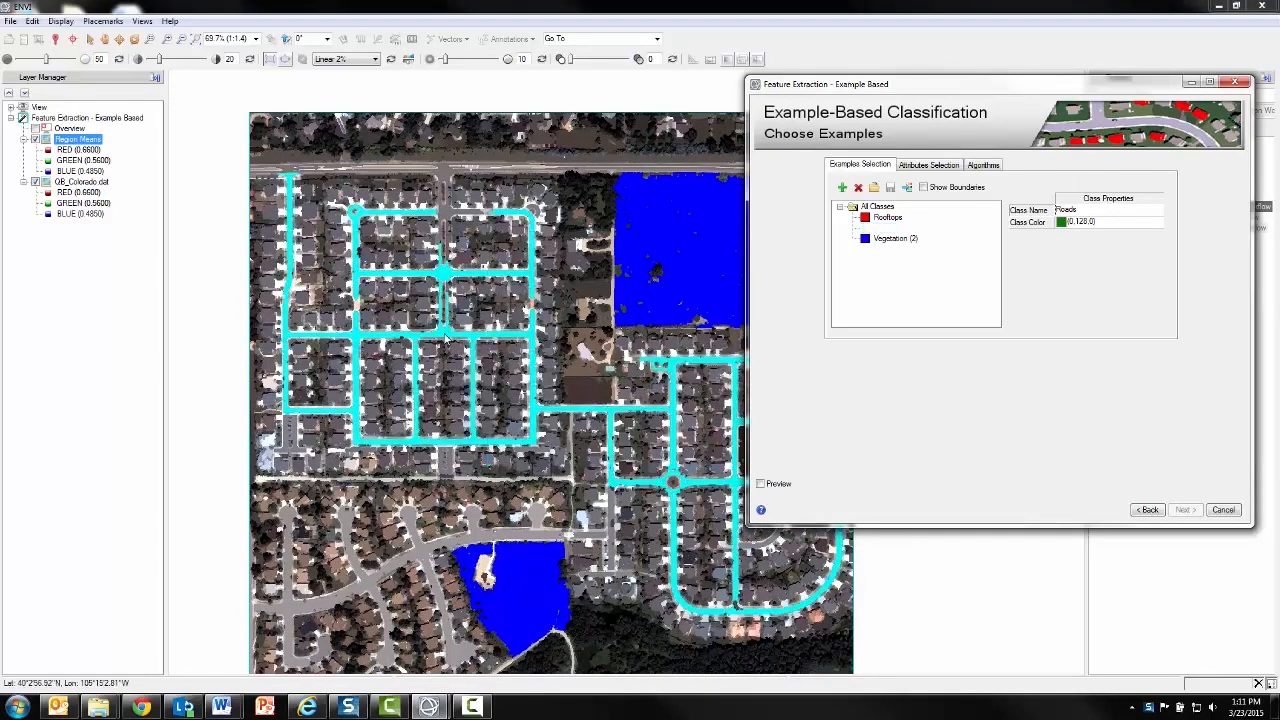
left_click(426, 557)
Mark the gray segment just south of the western street grid and two brown-roofed houses below it as Rooftops examples
left_click(887, 217)
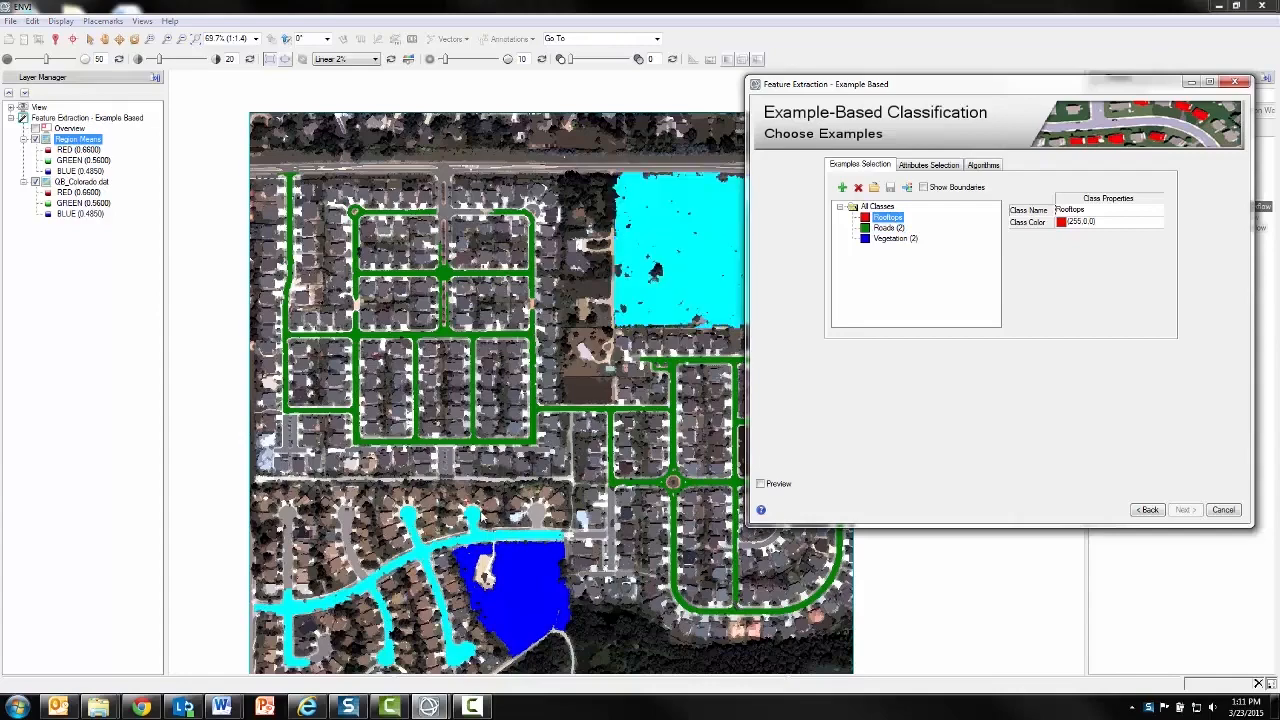
scroll(521, 453, "up", 3)
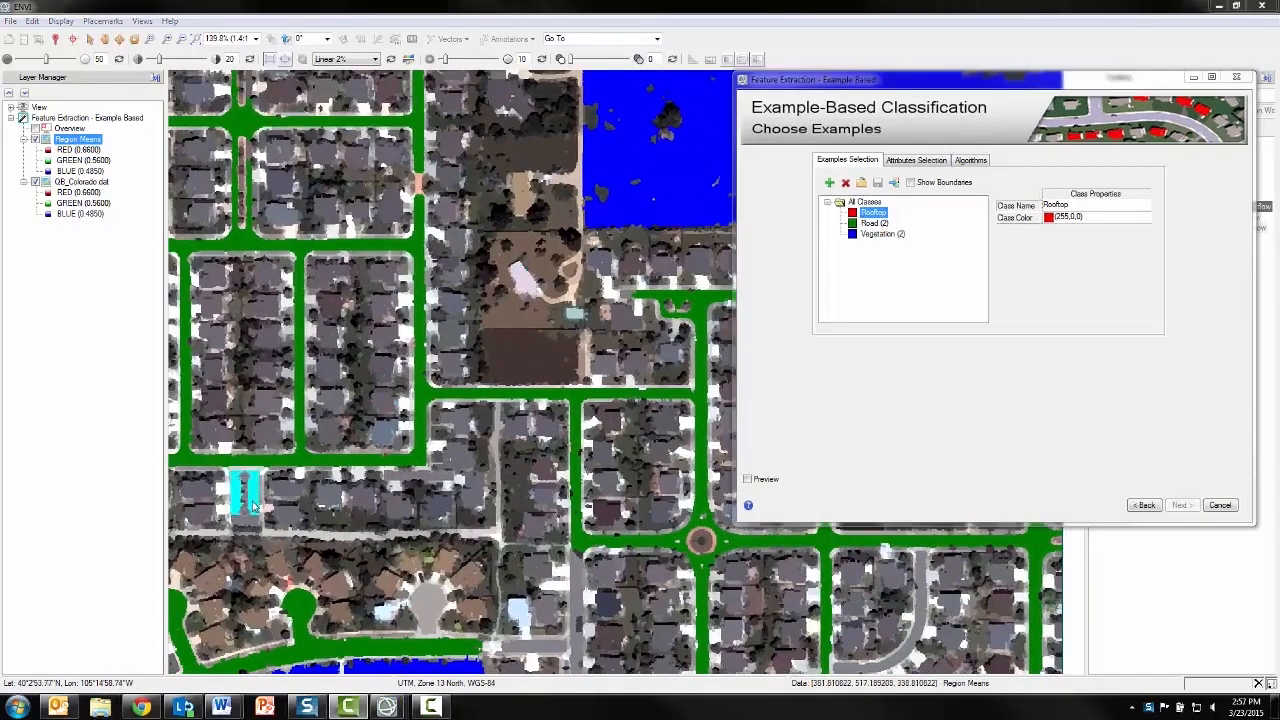
left_click(248, 500)
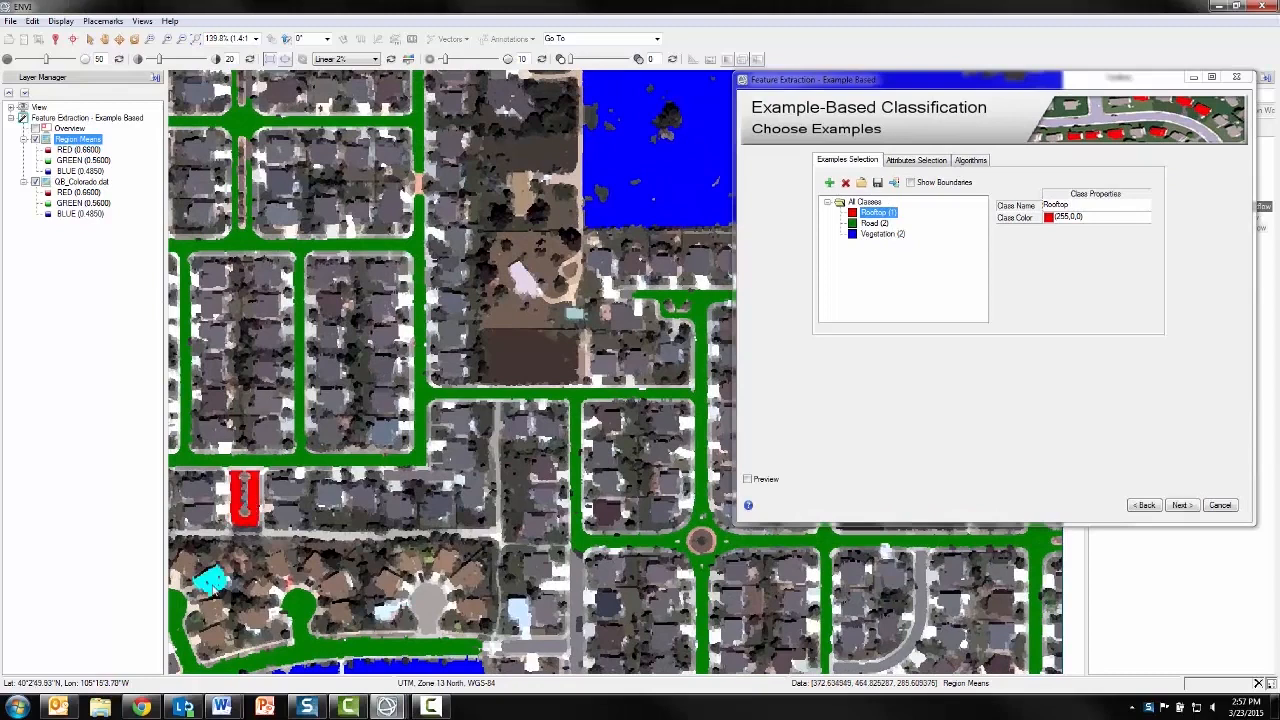
left_click(210, 610)
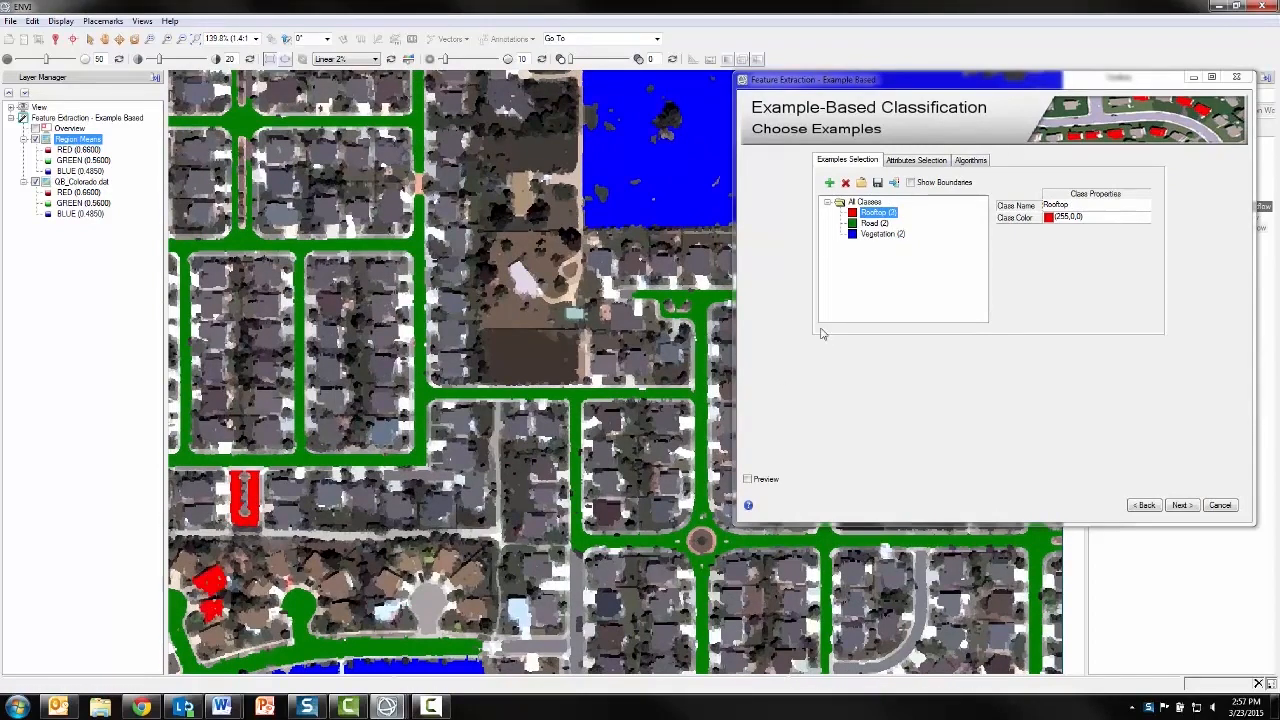
Add more Rooftops examples from the houses in the easternmost block of the western grid and around the southeastern streets
left_click(333, 275)
left_click(328, 338)
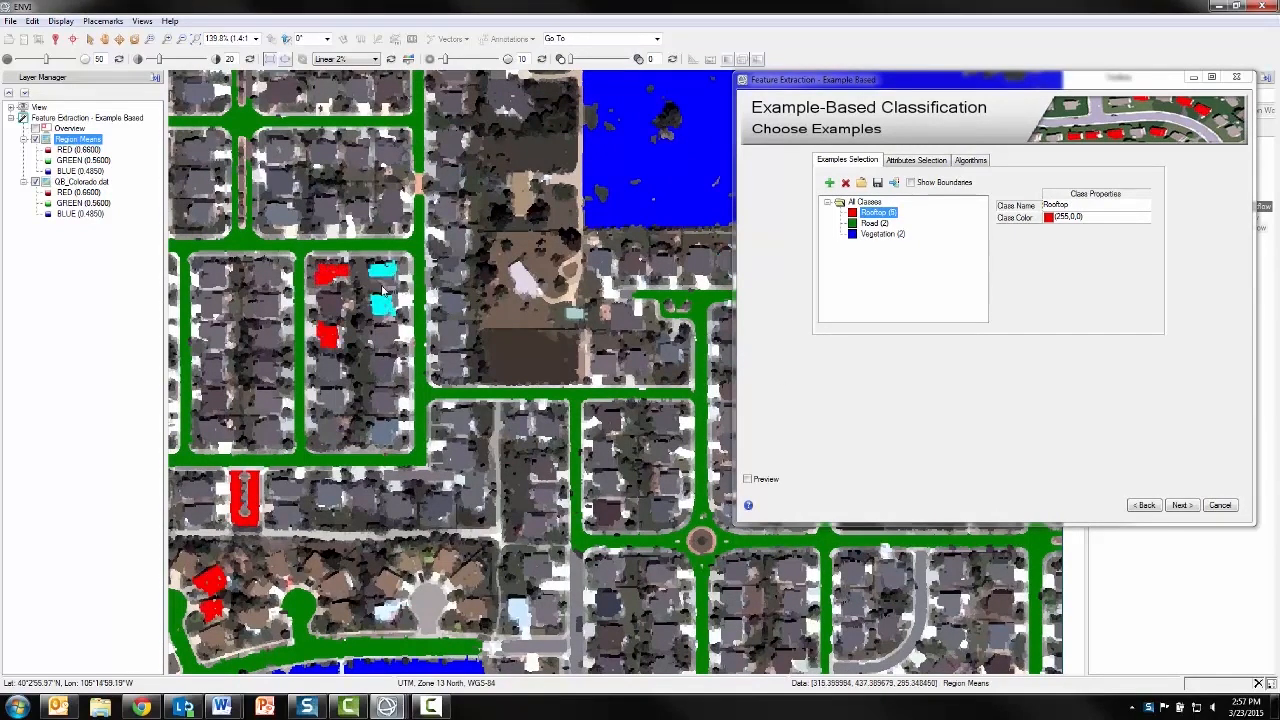
left_click(383, 278)
left_click(383, 340)
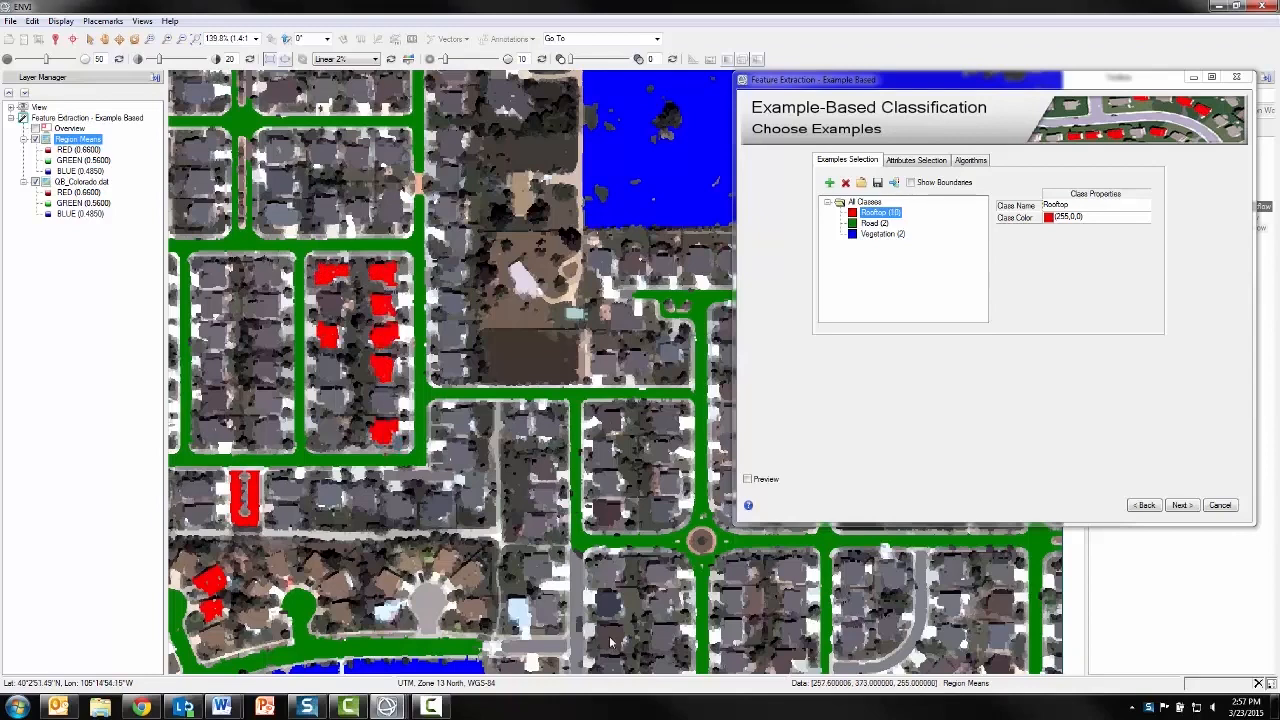
left_click(607, 605)
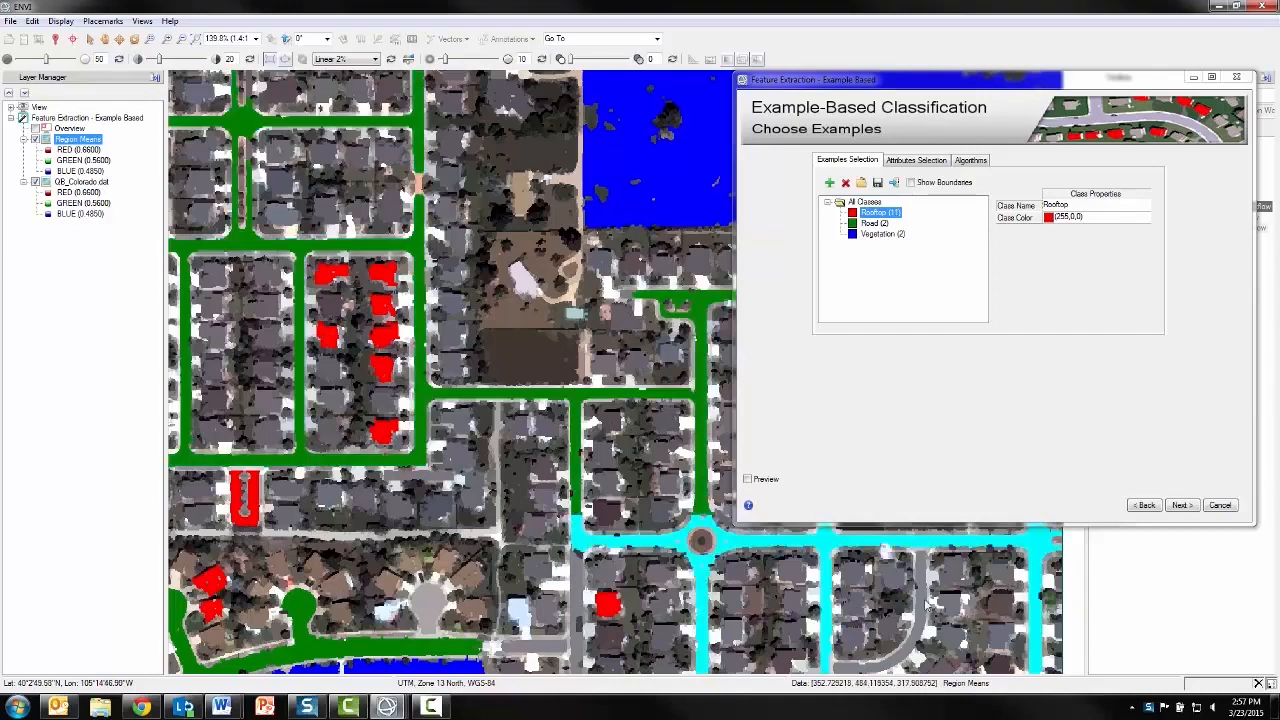
left_click(1000, 638)
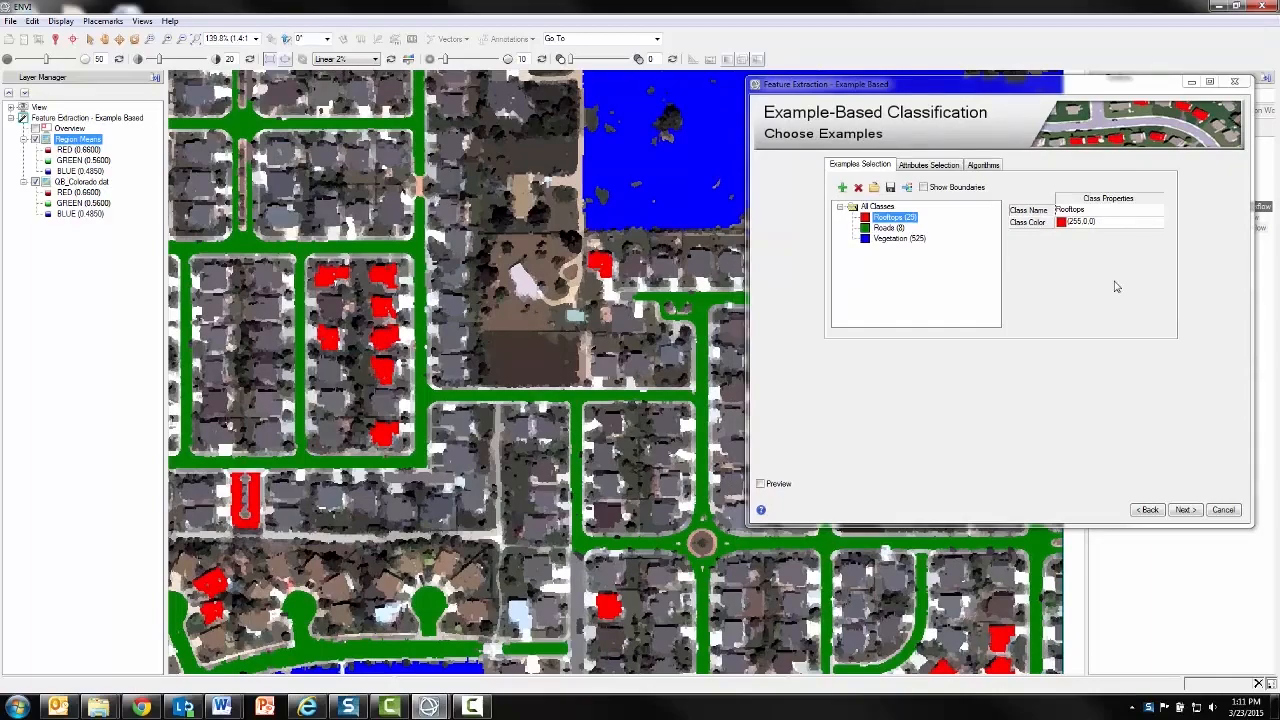
Mark two more houses in the northwest as Rooftops examples and two tree patches north of the main road as Vegetation examples
left_click_drag(575, 382, 855, 661)
scroll(551, 433, "down", 1)
scroll(551, 433, "down", 1)
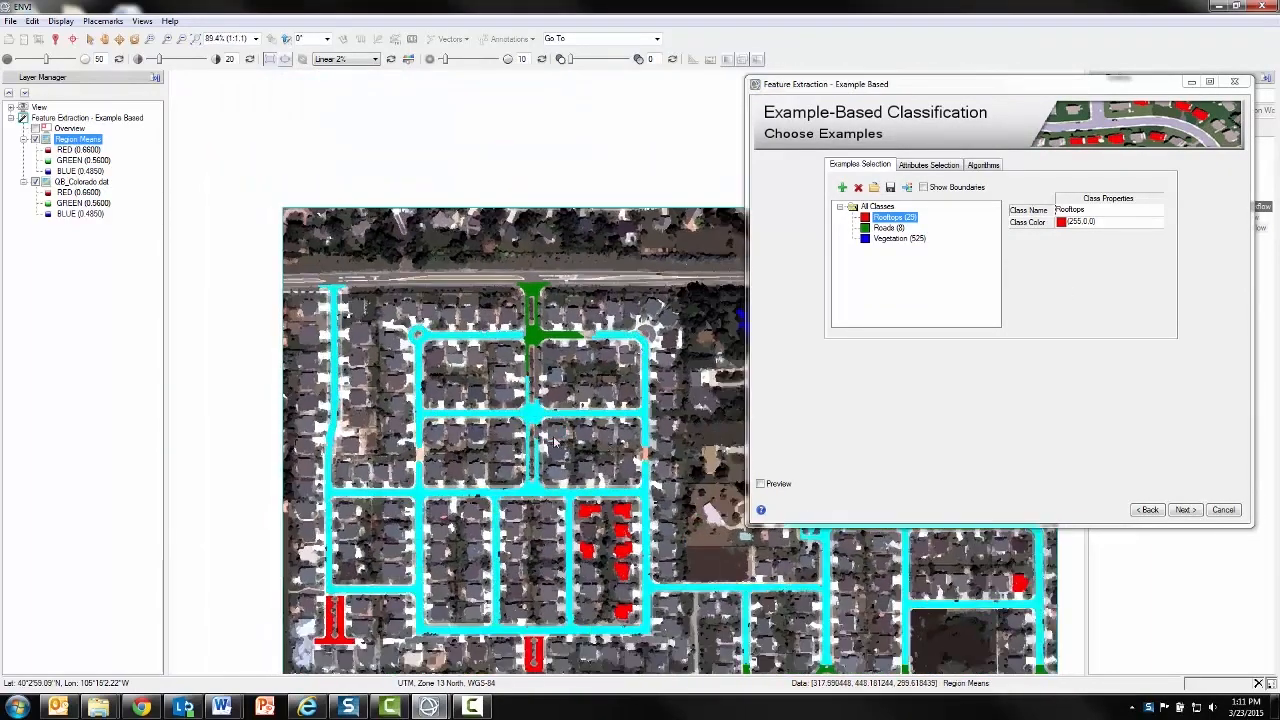
left_click_drag(635, 492, 562, 504)
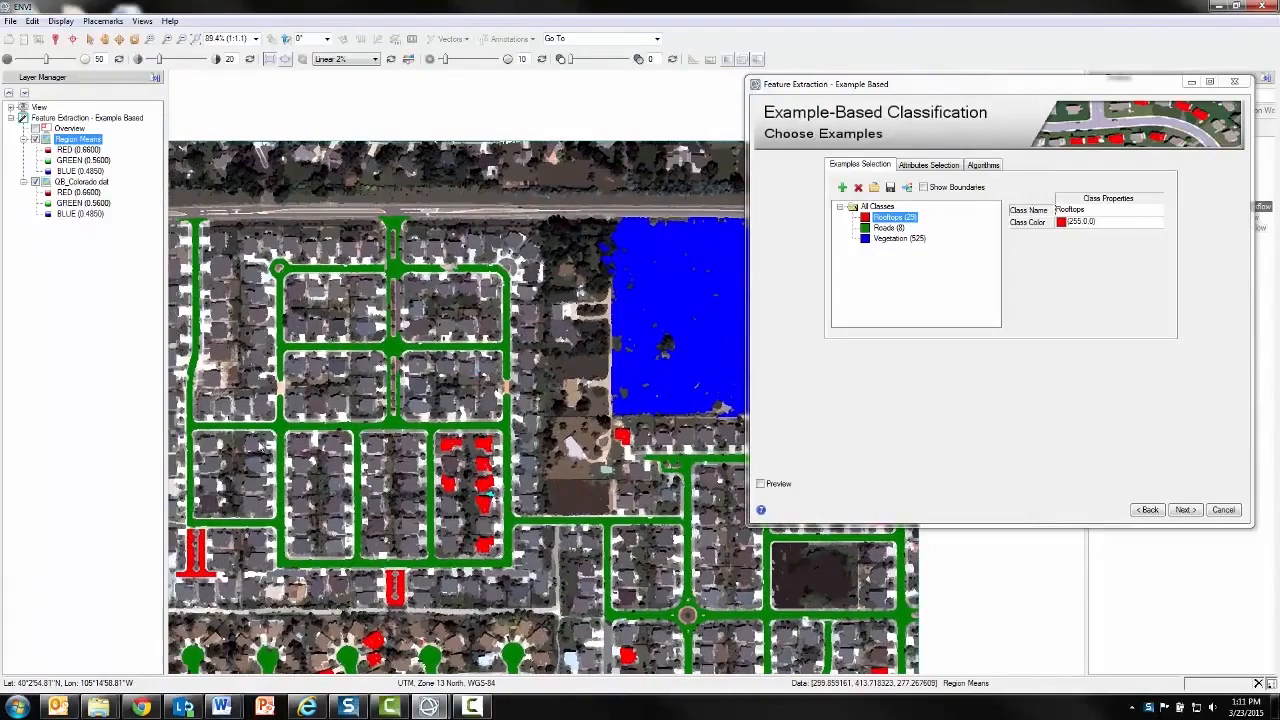
scroll(260, 439, "up", 3)
left_click_drag(261, 438, 257, 554)
scroll(335, 525, "down", 1)
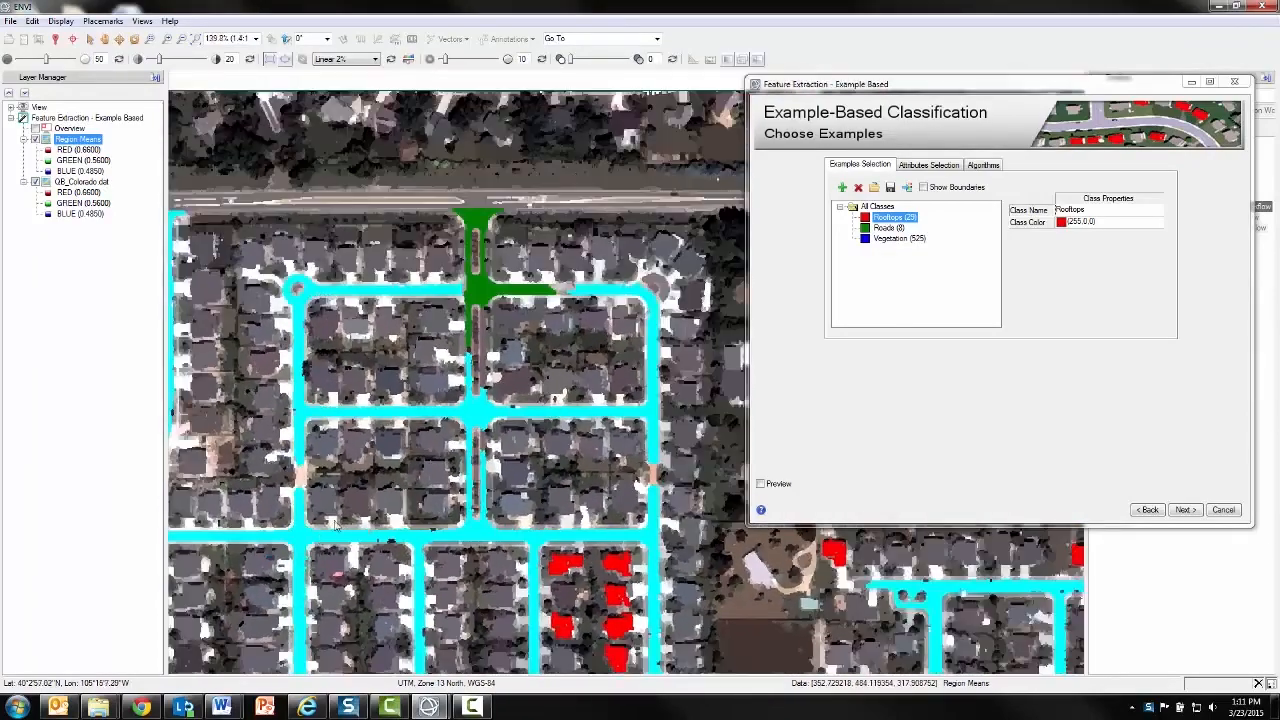
left_click_drag(357, 491, 357, 459)
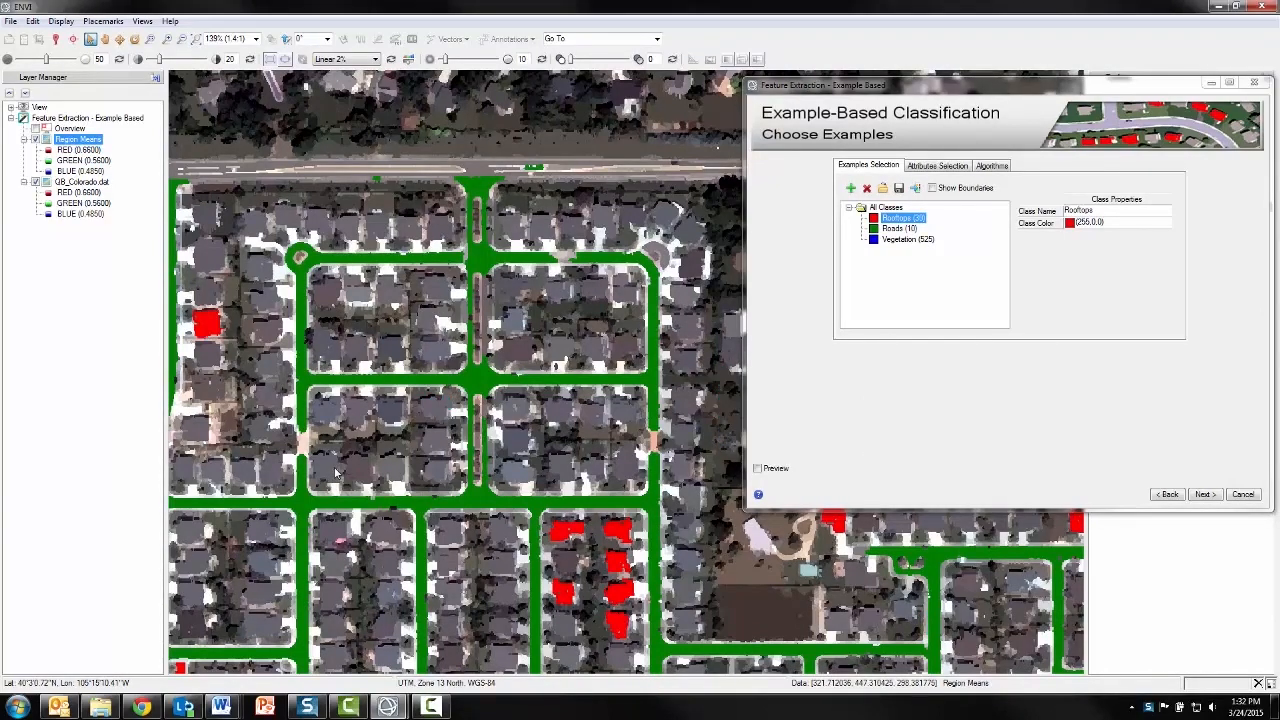
left_click(900, 240)
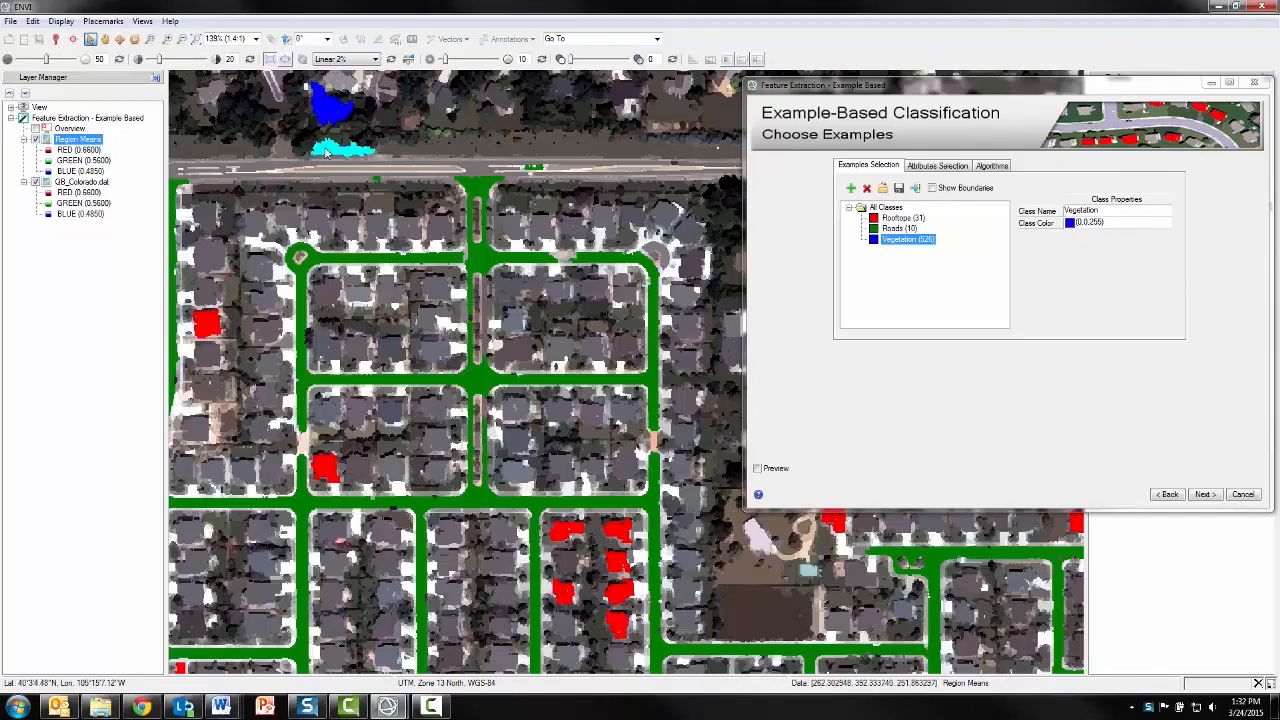
Preview the classification, enlarging and moving the preview area to check the northwestern neighborhood
left_click(757, 468)
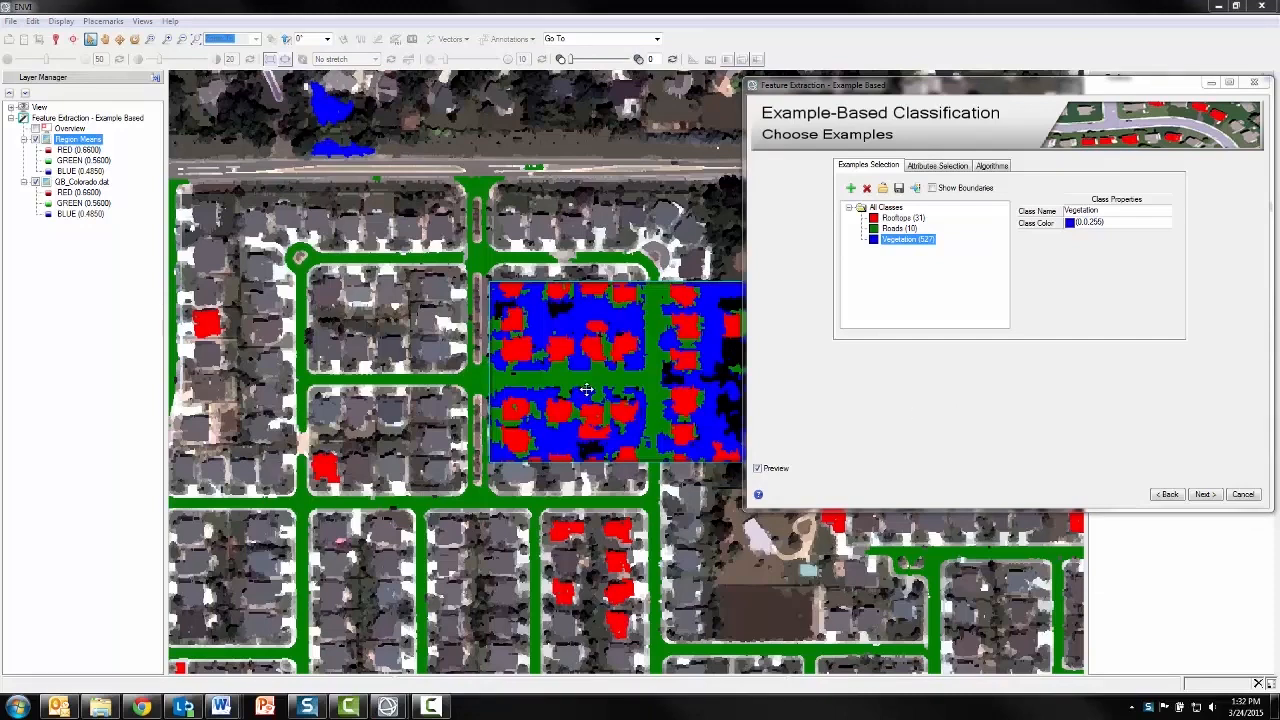
left_click_drag(585, 392, 540, 290)
left_click_drag(440, 362, 287, 520)
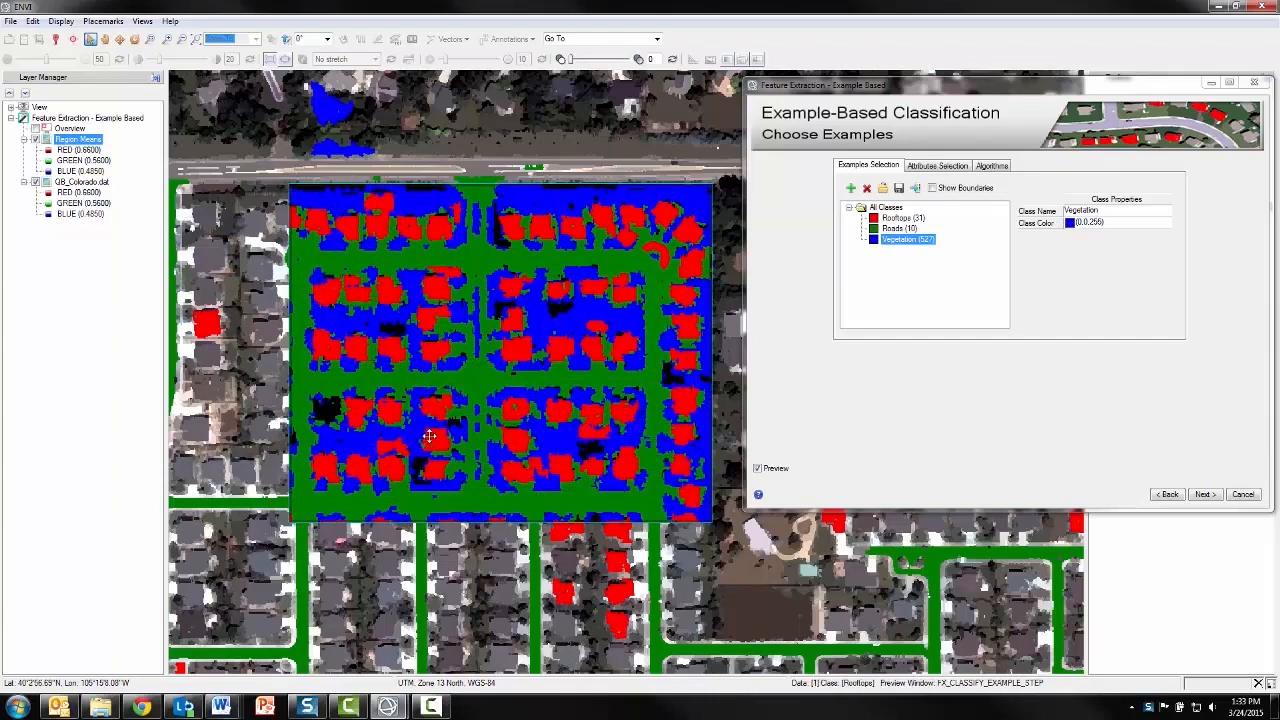
left_click_drag(367, 445, 303, 428)
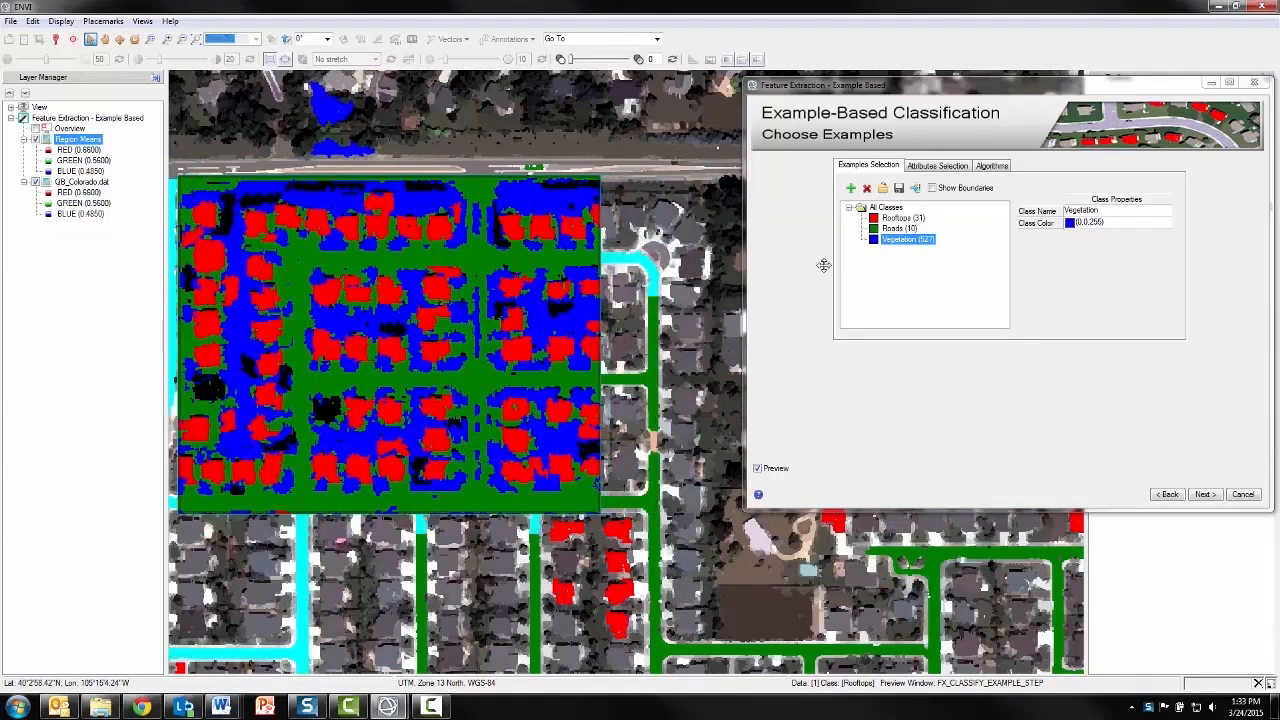
Move the preview area aside and mark the unclassified house near the western edge as a Rooftops example
left_click(903, 218)
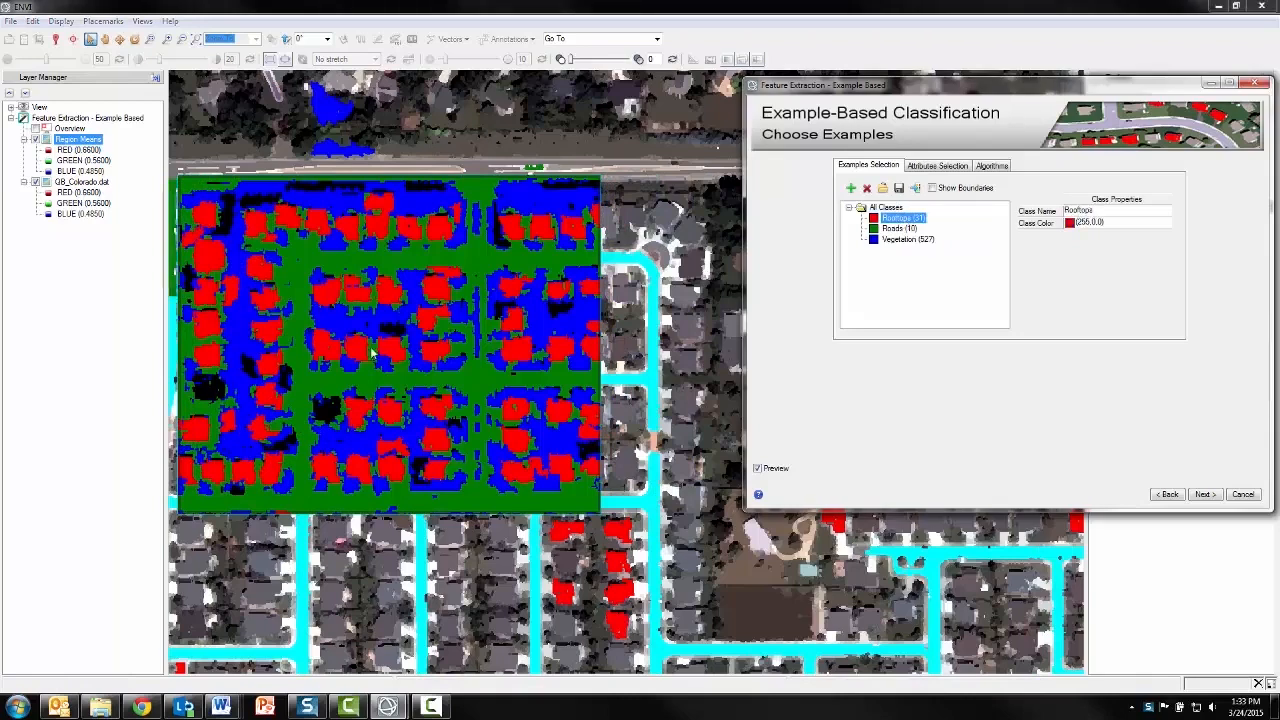
left_click_drag(236, 391, 298, 391)
left_click(207, 390)
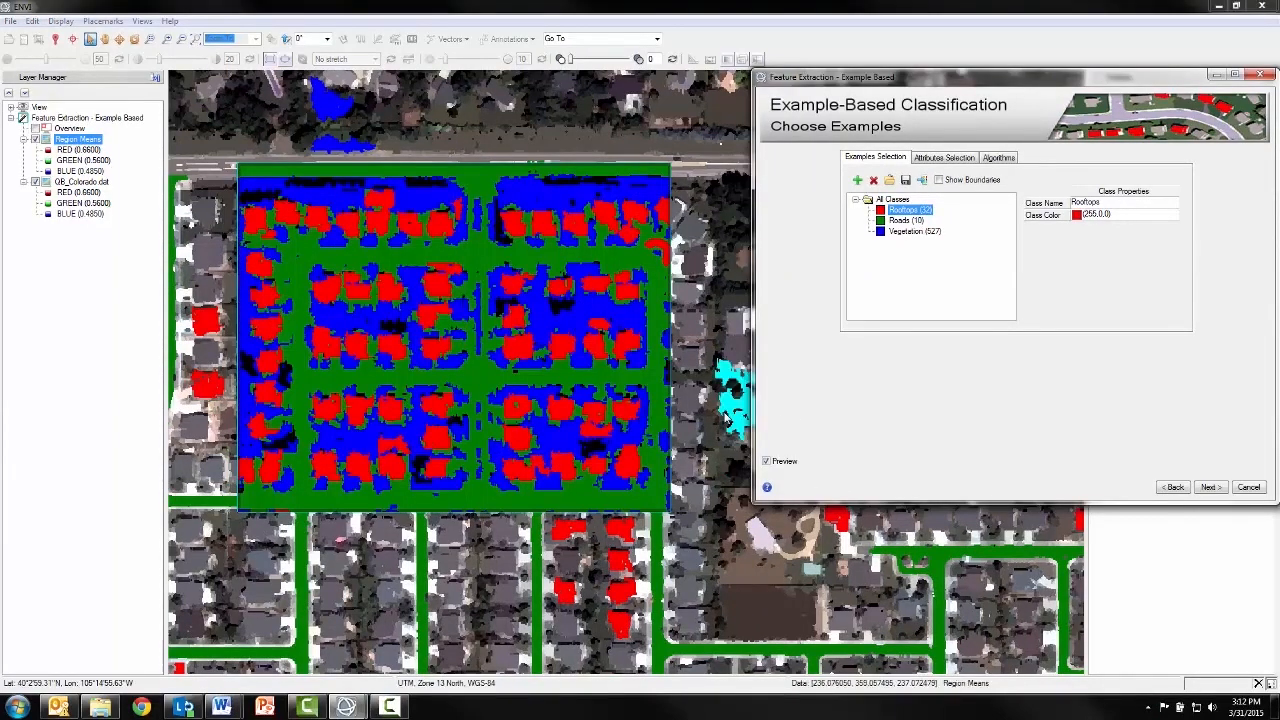
Shrink the preview area, check the classification over the northwestern blocks, and turn the preview off
scroll(731, 449, "down", 2)
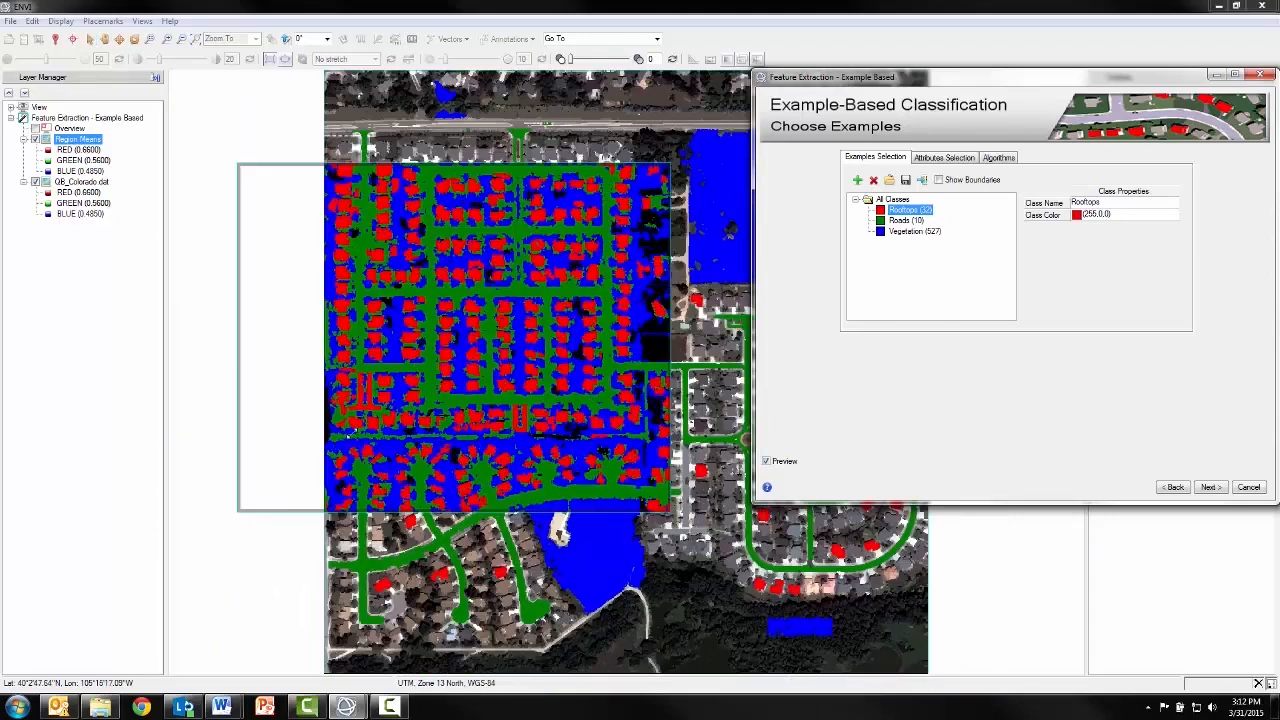
left_click_drag(238, 510, 378, 365)
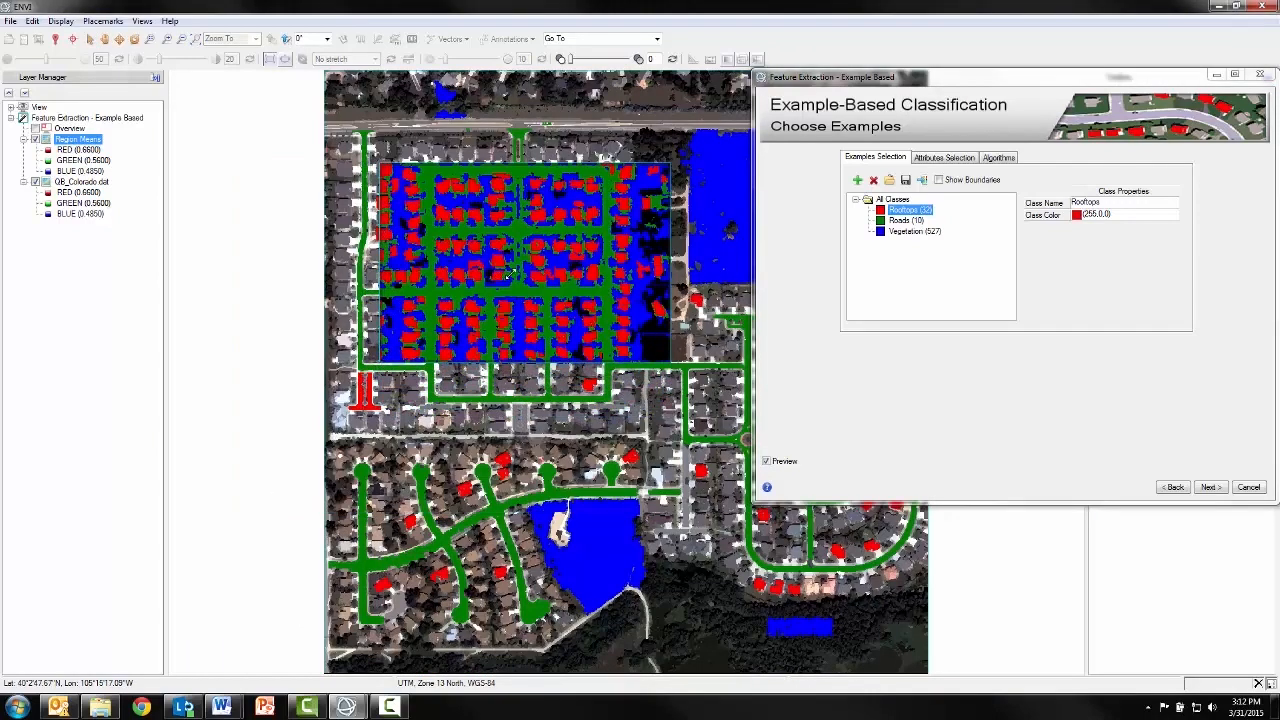
left_click_drag(522, 224, 490, 200)
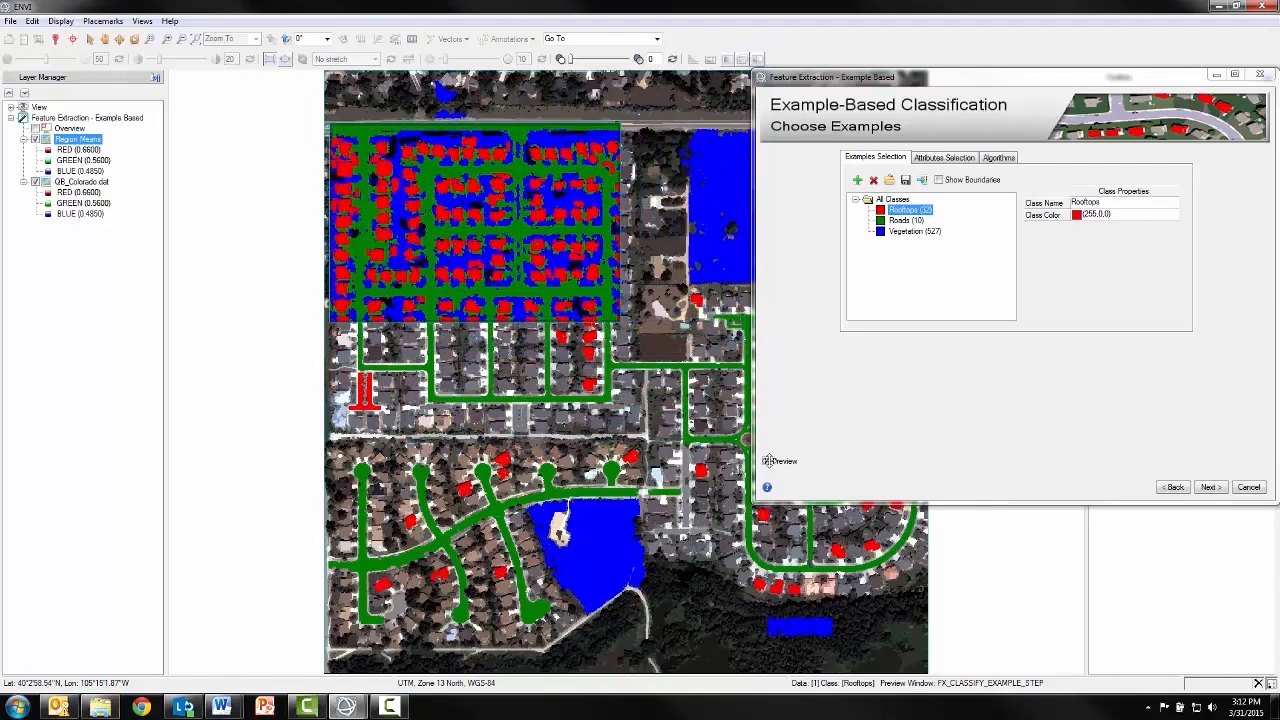
left_click(766, 461)
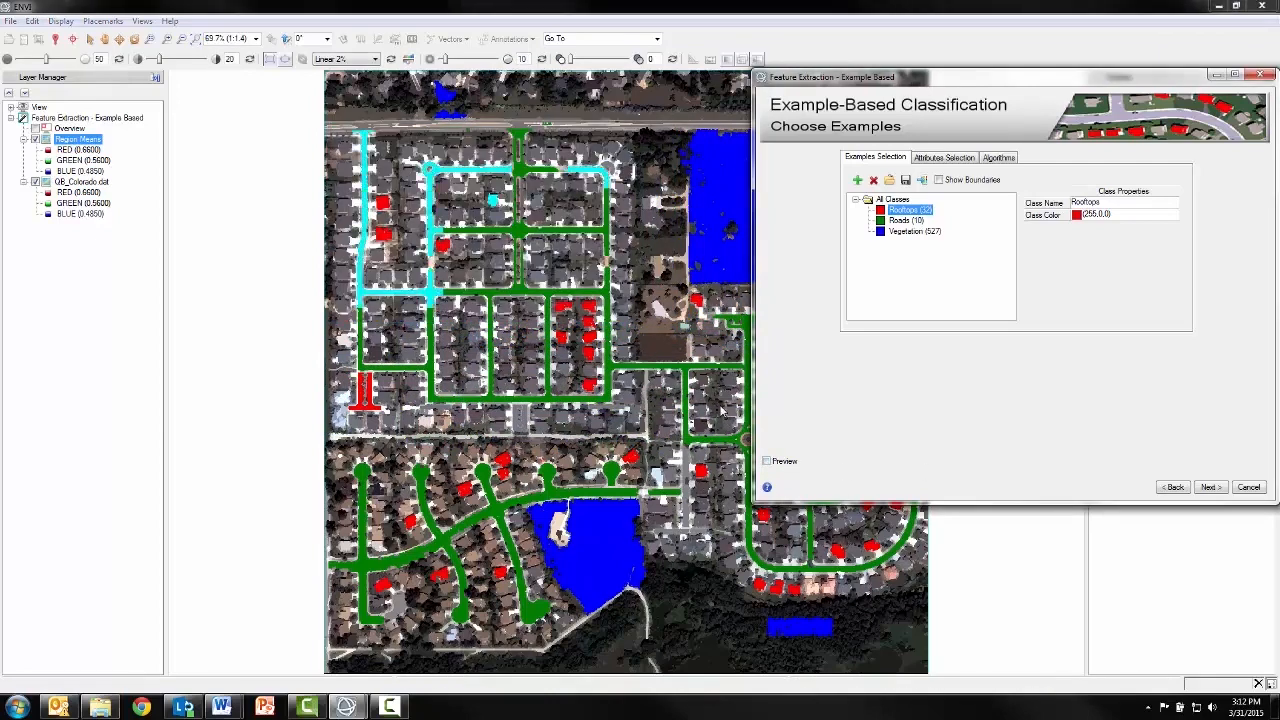
Classify the whole image and export the results as the shapefile QB_Colorado_vectors.shp with attributes and the class image QB_Colorado_class.dat
left_click_drag(570, 398, 426, 399)
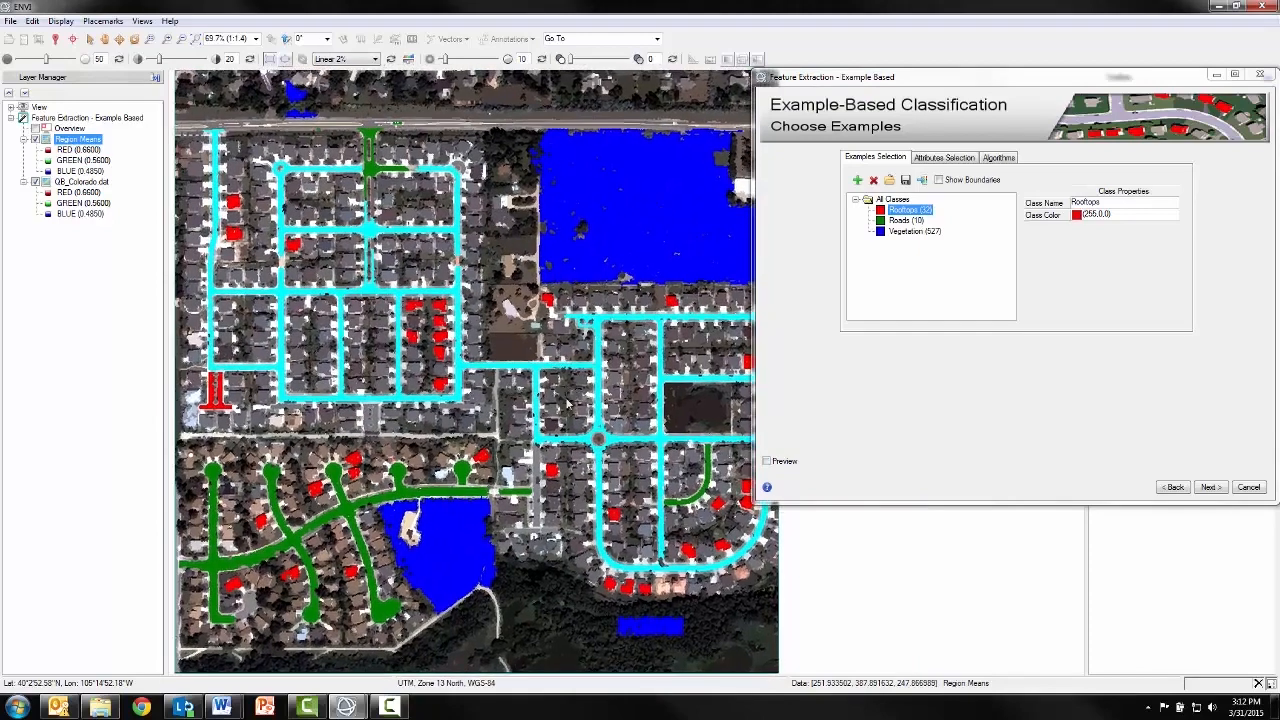
scroll(440, 399, "down", 1)
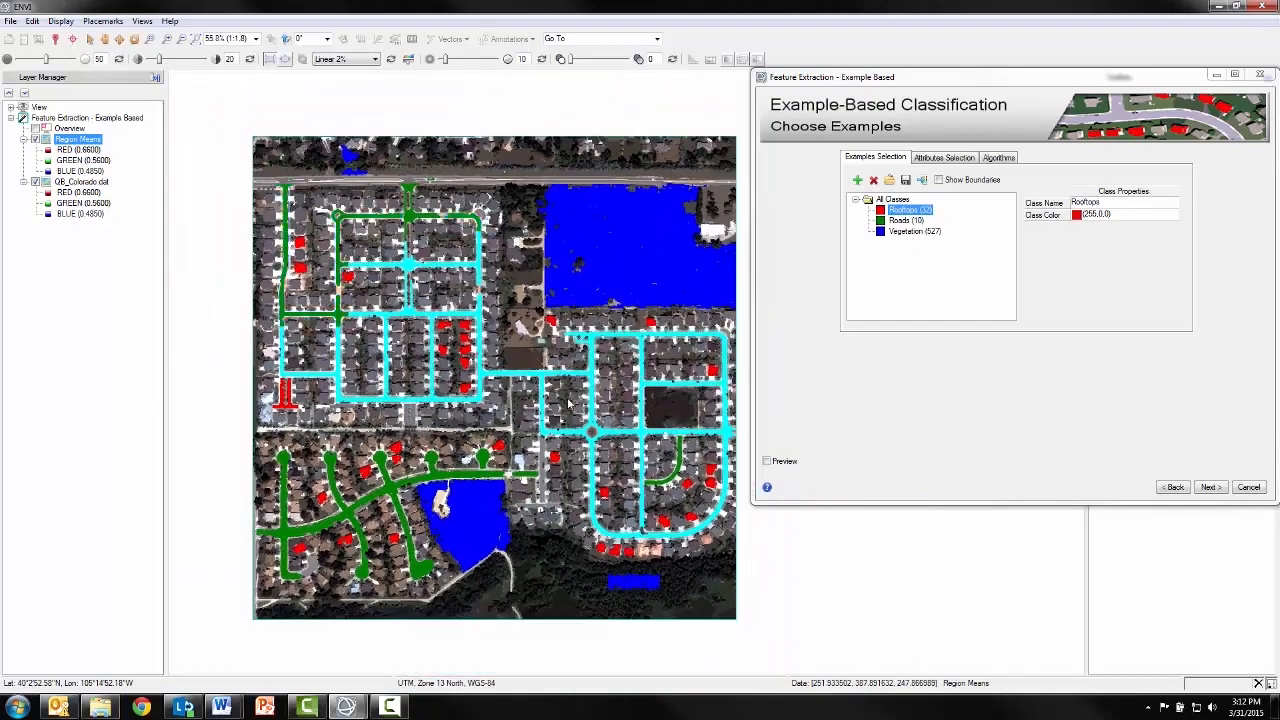
left_click(1210, 487)
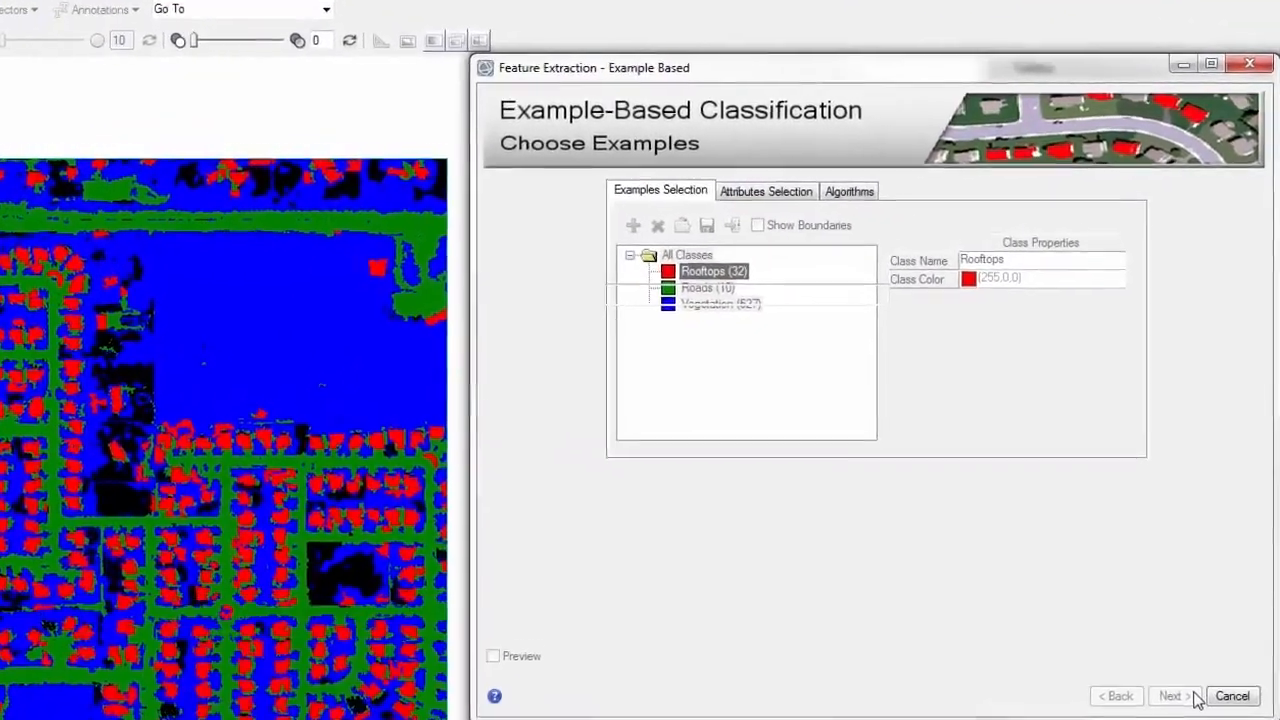
left_click(1190, 696)
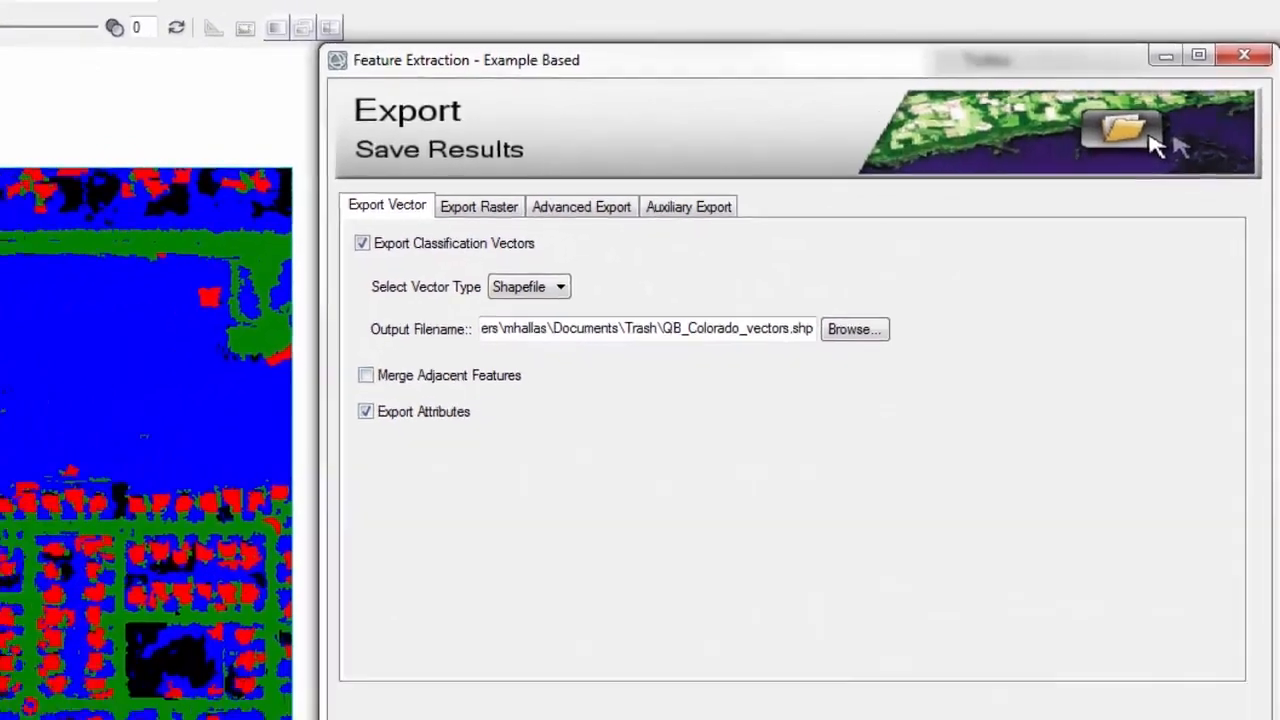
left_click(1194, 588)
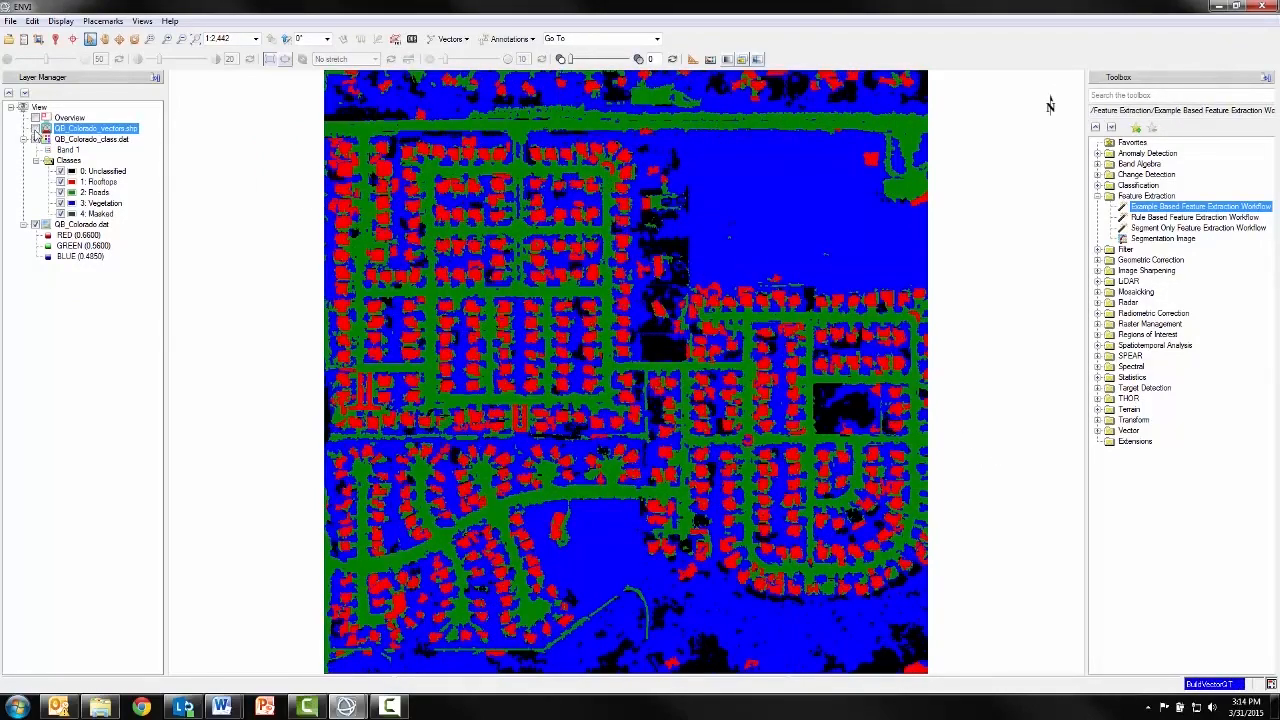
Hide the vector layer and inspect the QB_Colorado_class.dat classification around the northwestern street grid
left_click_drag(500, 303, 500, 324)
scroll(469, 303, "up", 10)
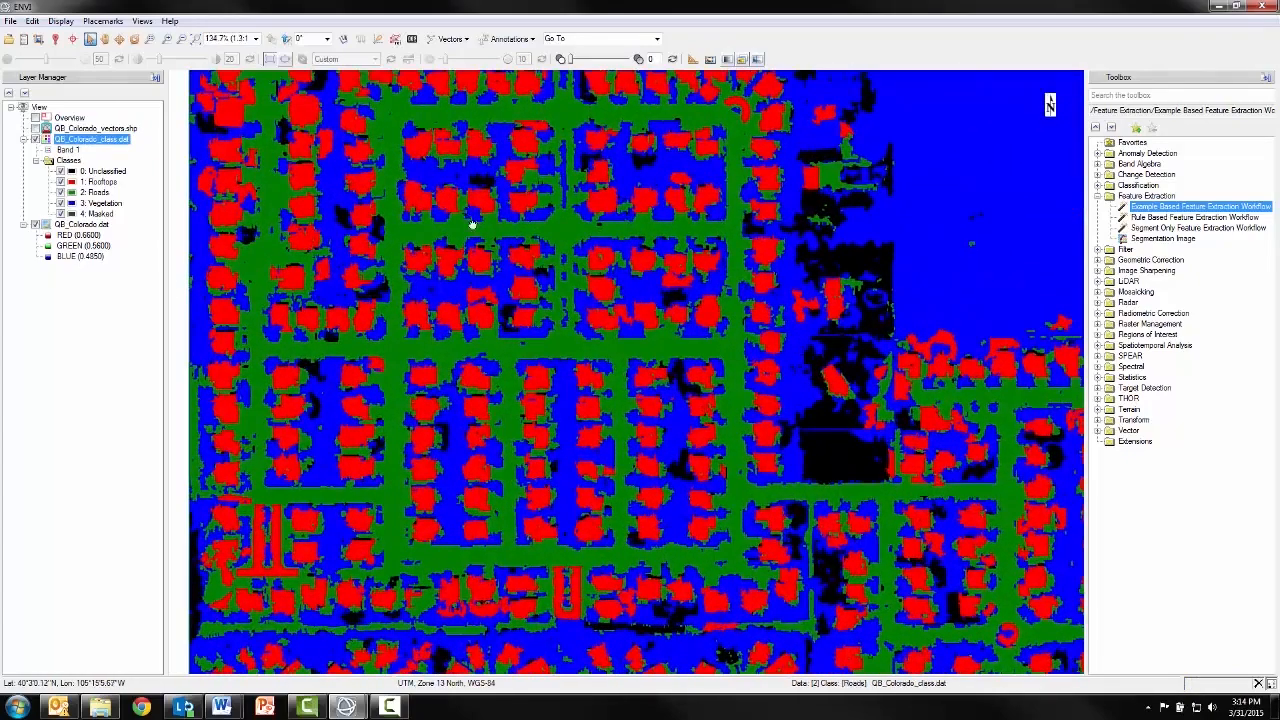
left_click_drag(470, 199, 473, 248)
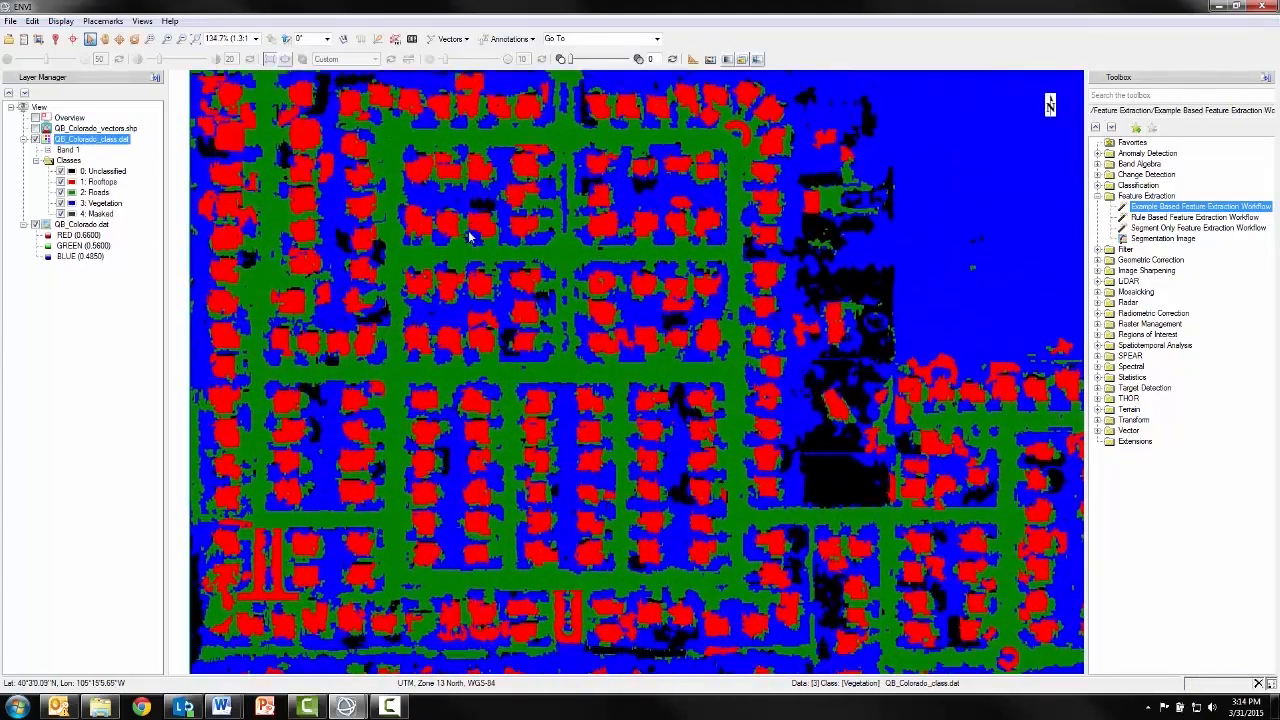
scroll(470, 244, "up", 2)
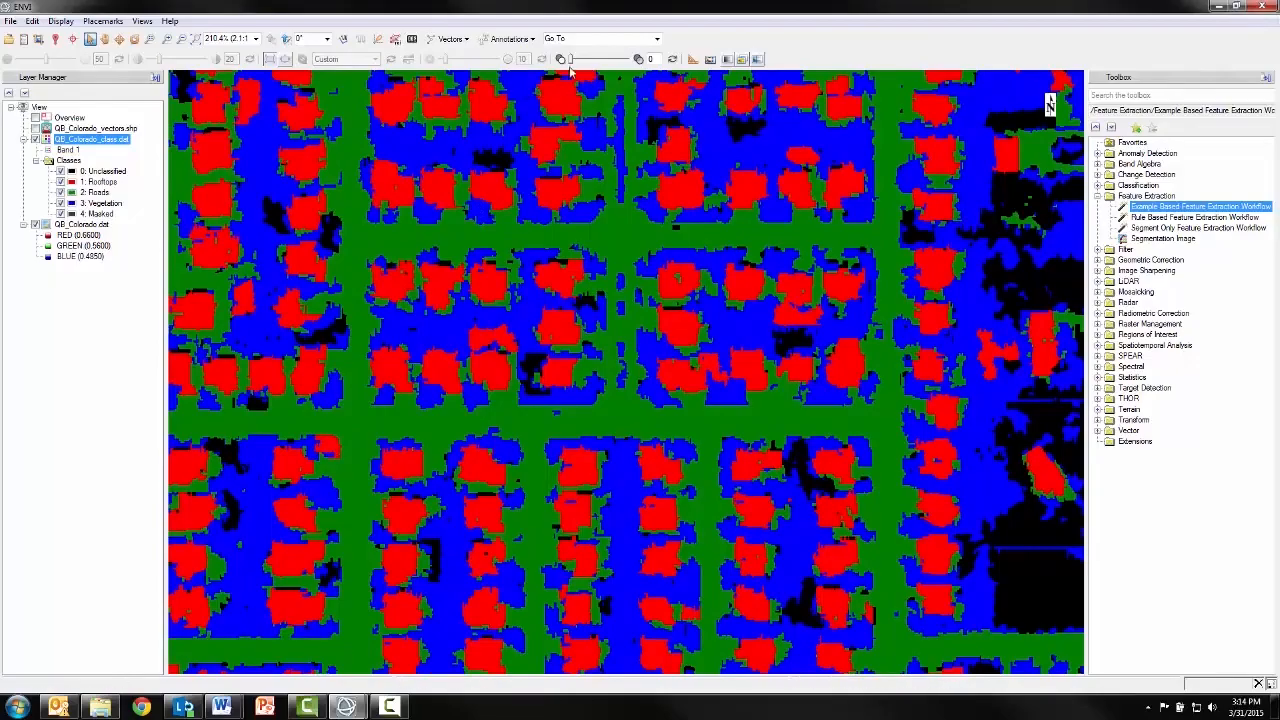